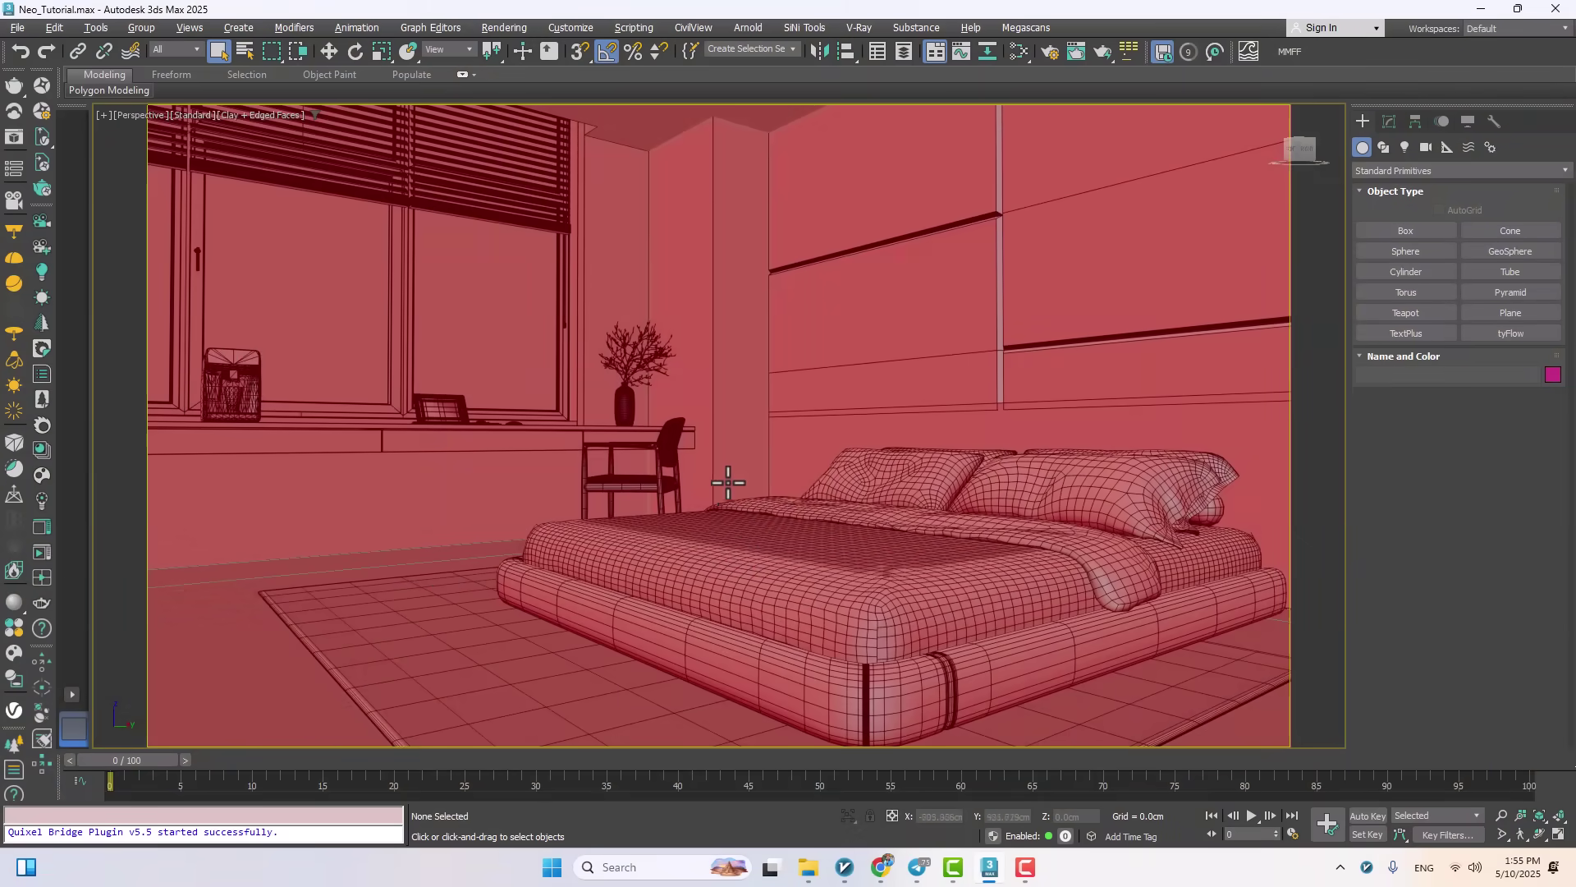
- Zoom the Perspective view until the window, desk, chair, bed and rug are all framed
{"action": "scroll", "coordinate": [731, 485], "scroll_direction": "up", "scroll_amount": 6}
{"action": "scroll", "coordinate": [736, 493], "scroll_direction": "down", "scroll_amount": 5}
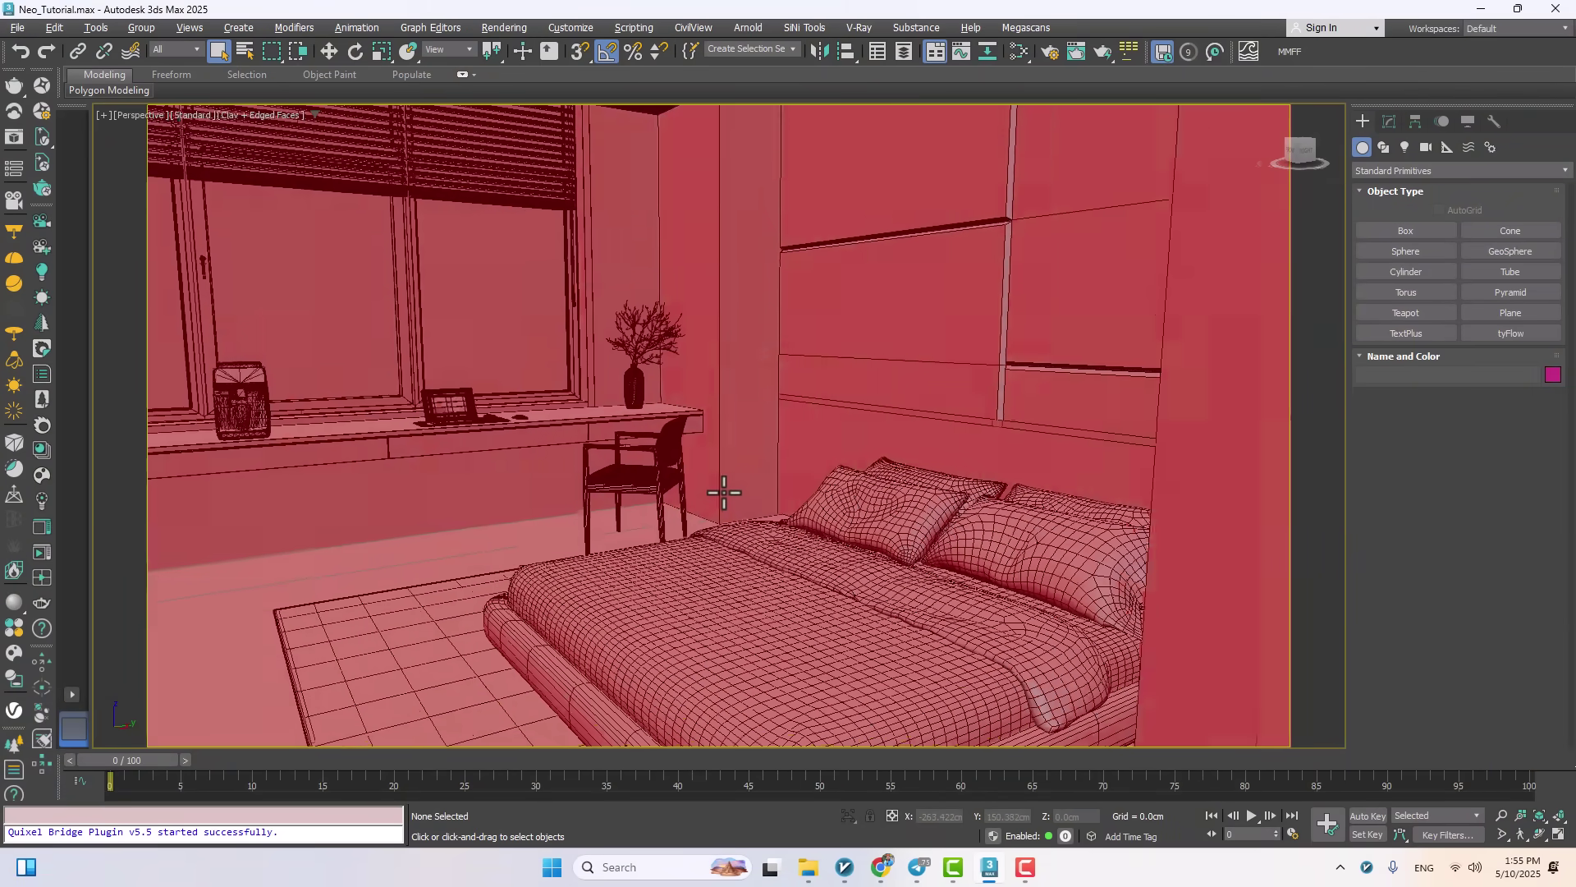
{"action": "scroll", "coordinate": [723, 491], "scroll_direction": "down", "scroll_amount": 6}
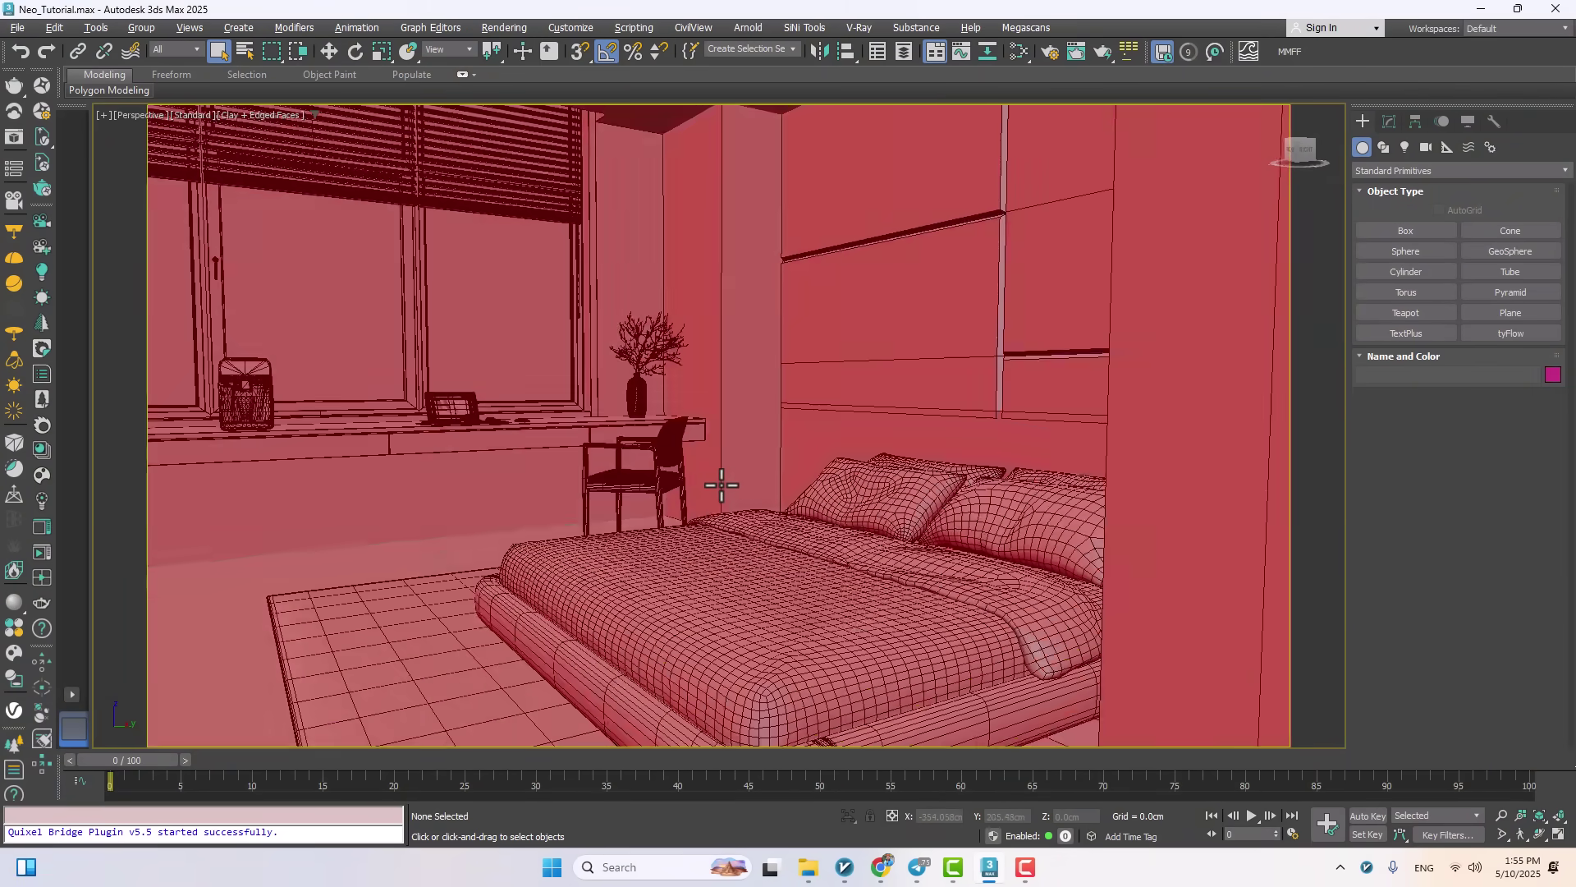
{"action": "scroll", "coordinate": [731, 481], "scroll_direction": "up", "scroll_amount": 3}
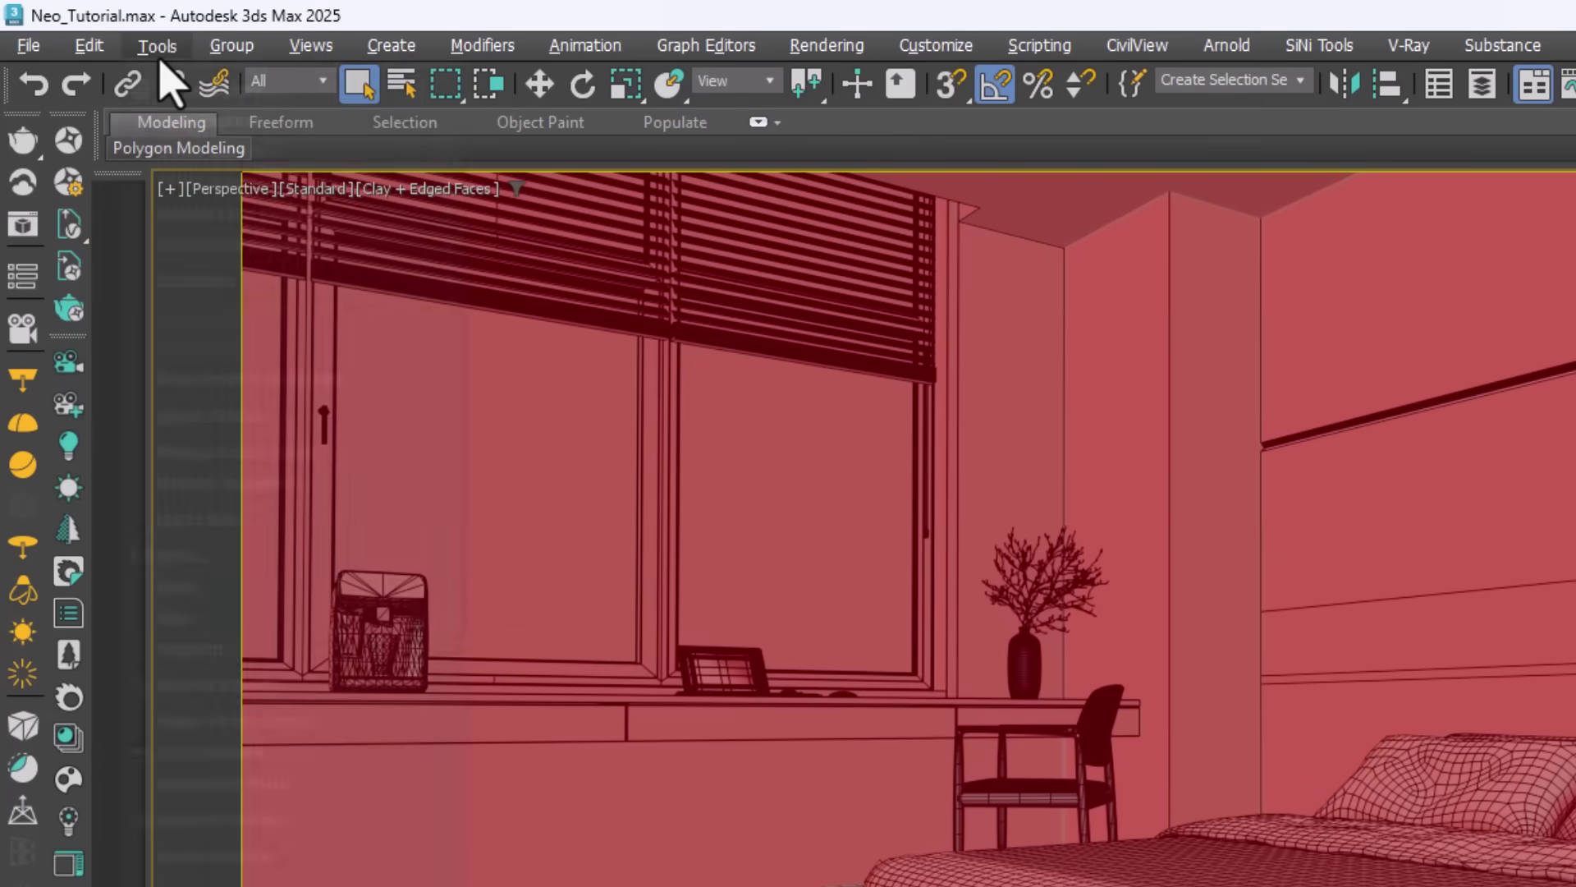
- Grab the active bedroom viewport with Tools > Screen Capture > Capture Still Image
{"action": "left_click", "coordinate": [156, 47]}
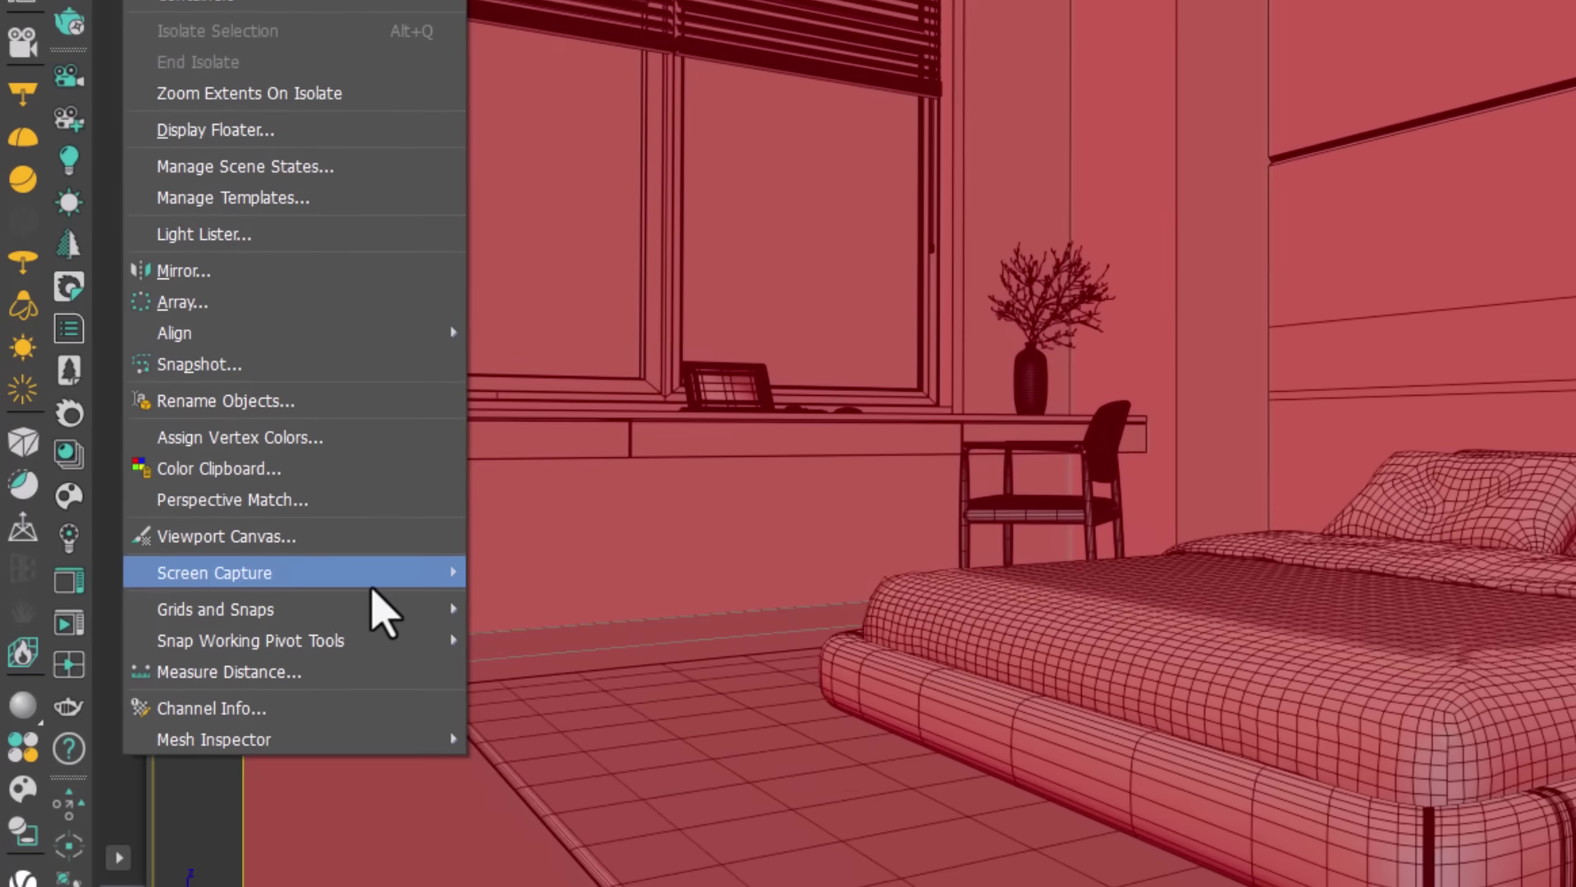
{"action": "mouse_move", "coordinate": [372, 585]}
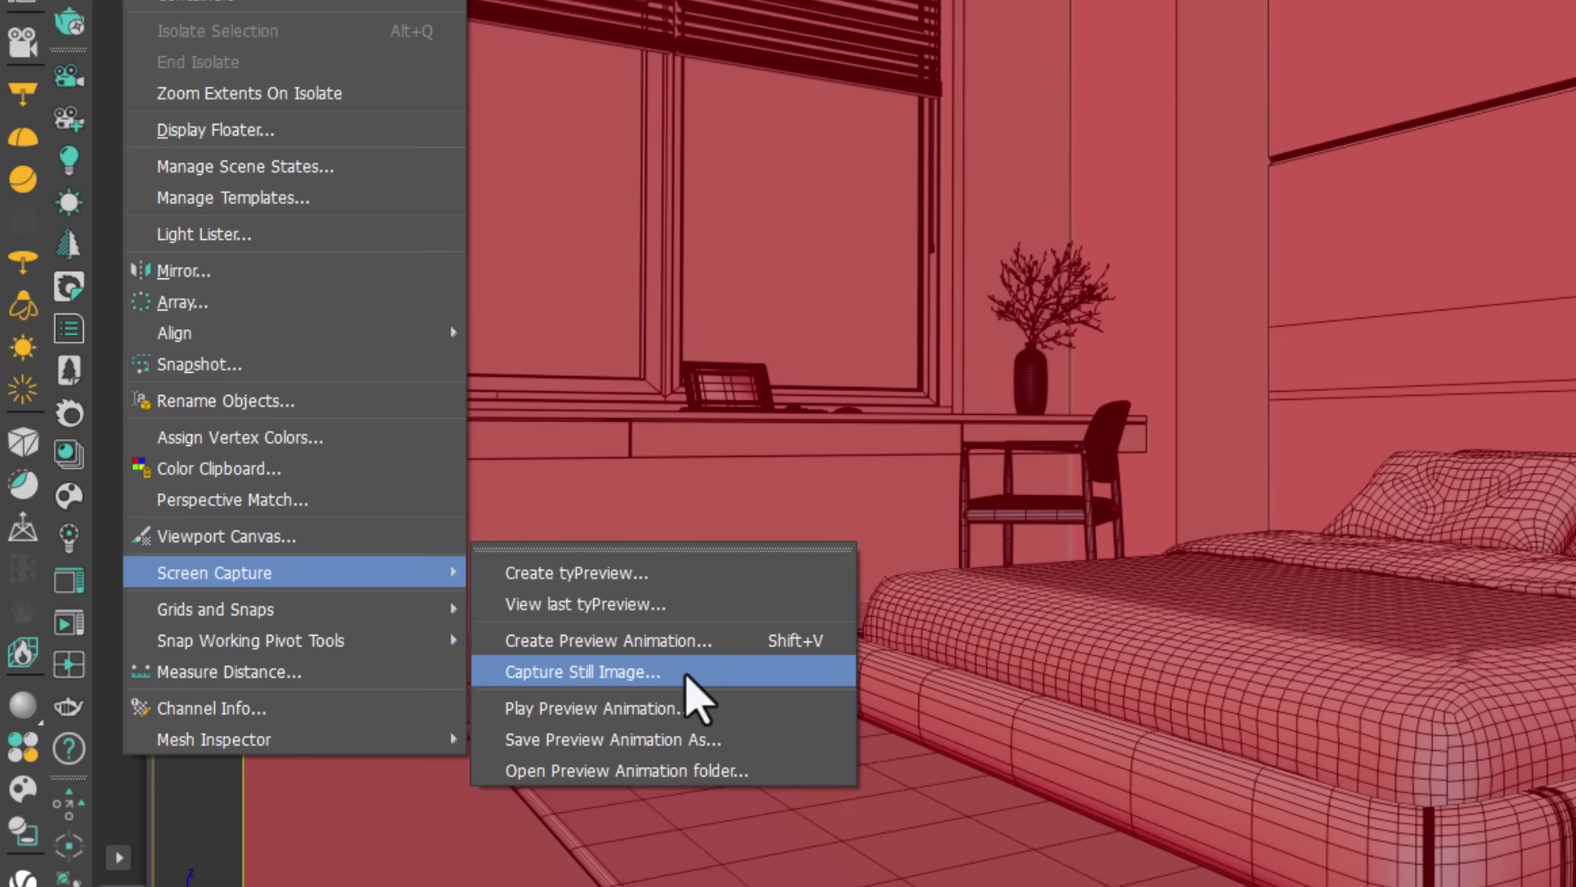
{"action": "left_click", "coordinate": [687, 675]}
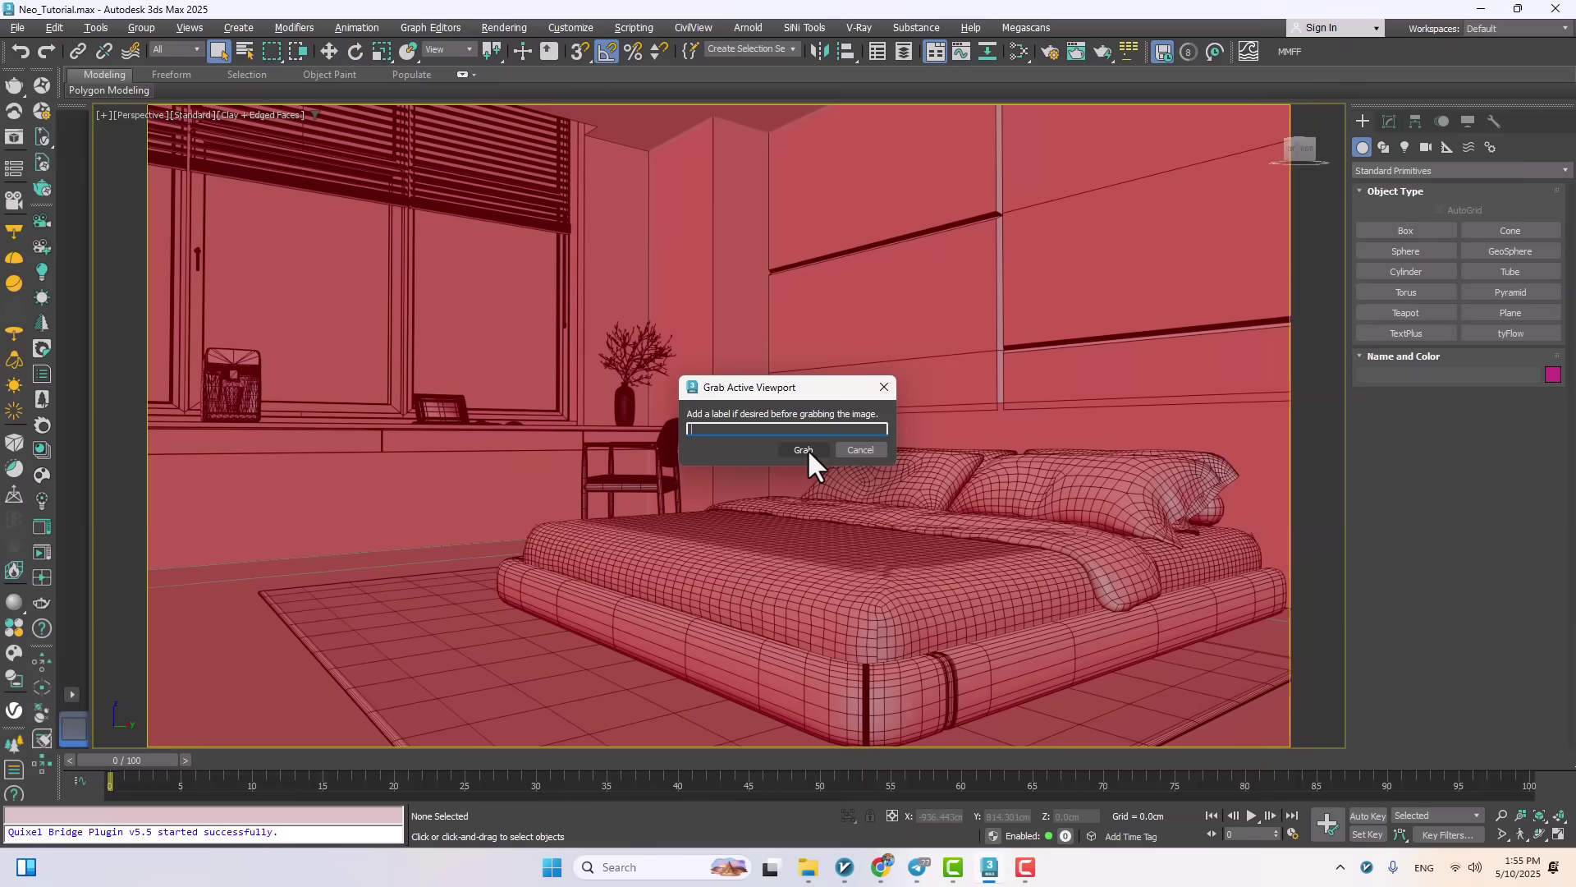
{"action": "left_click", "coordinate": [803, 450]}
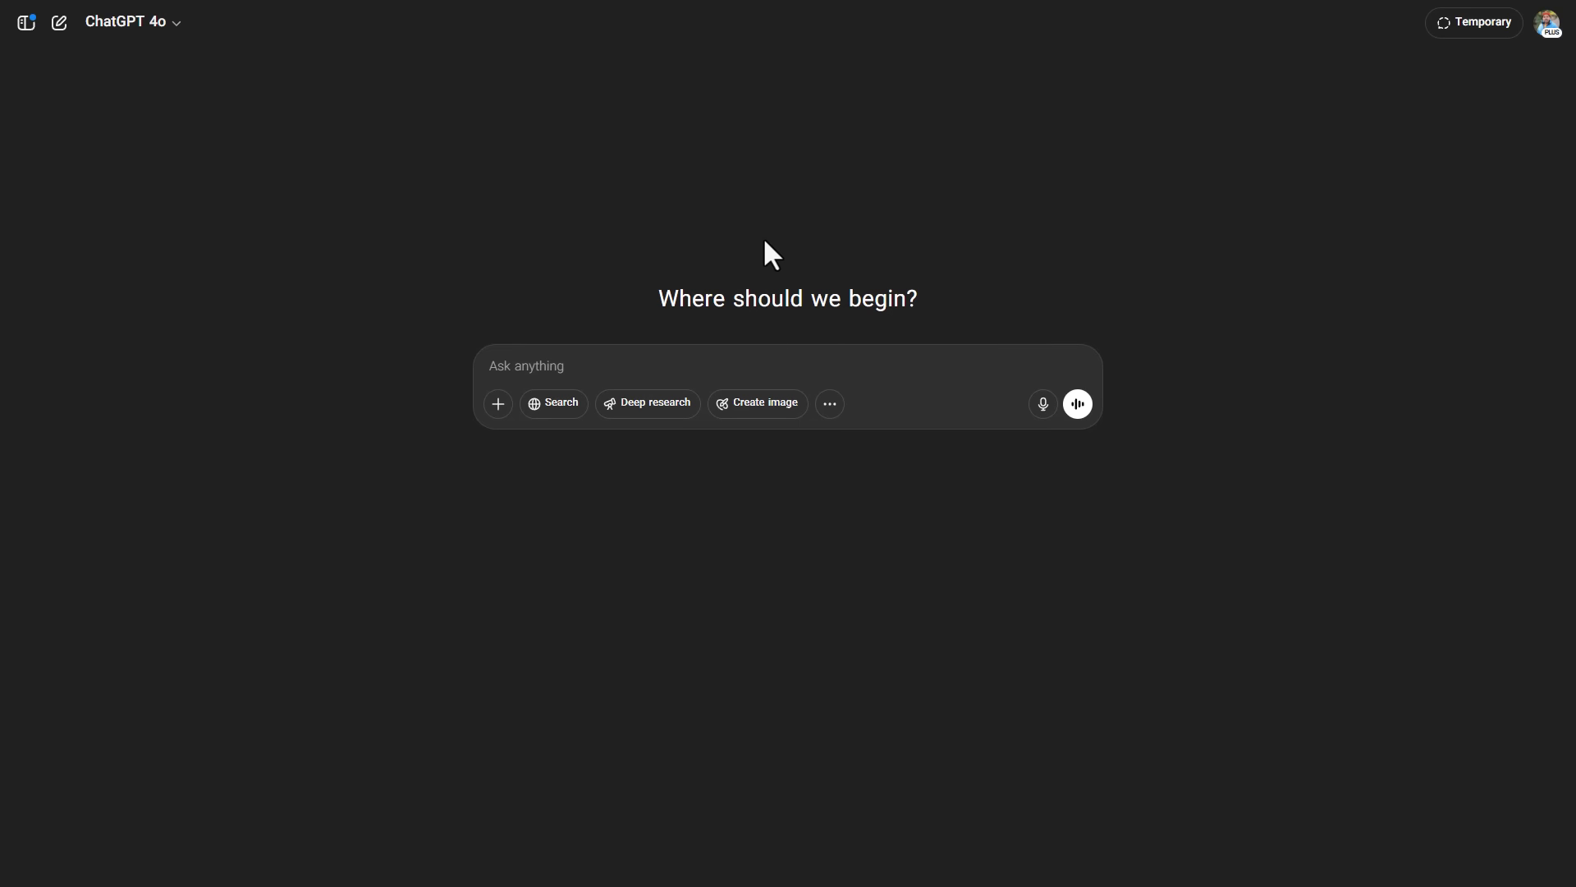
- Keep GPT-4o as the model and attach the captured bedroom viewport image
{"action": "left_click", "coordinate": [152, 24]}
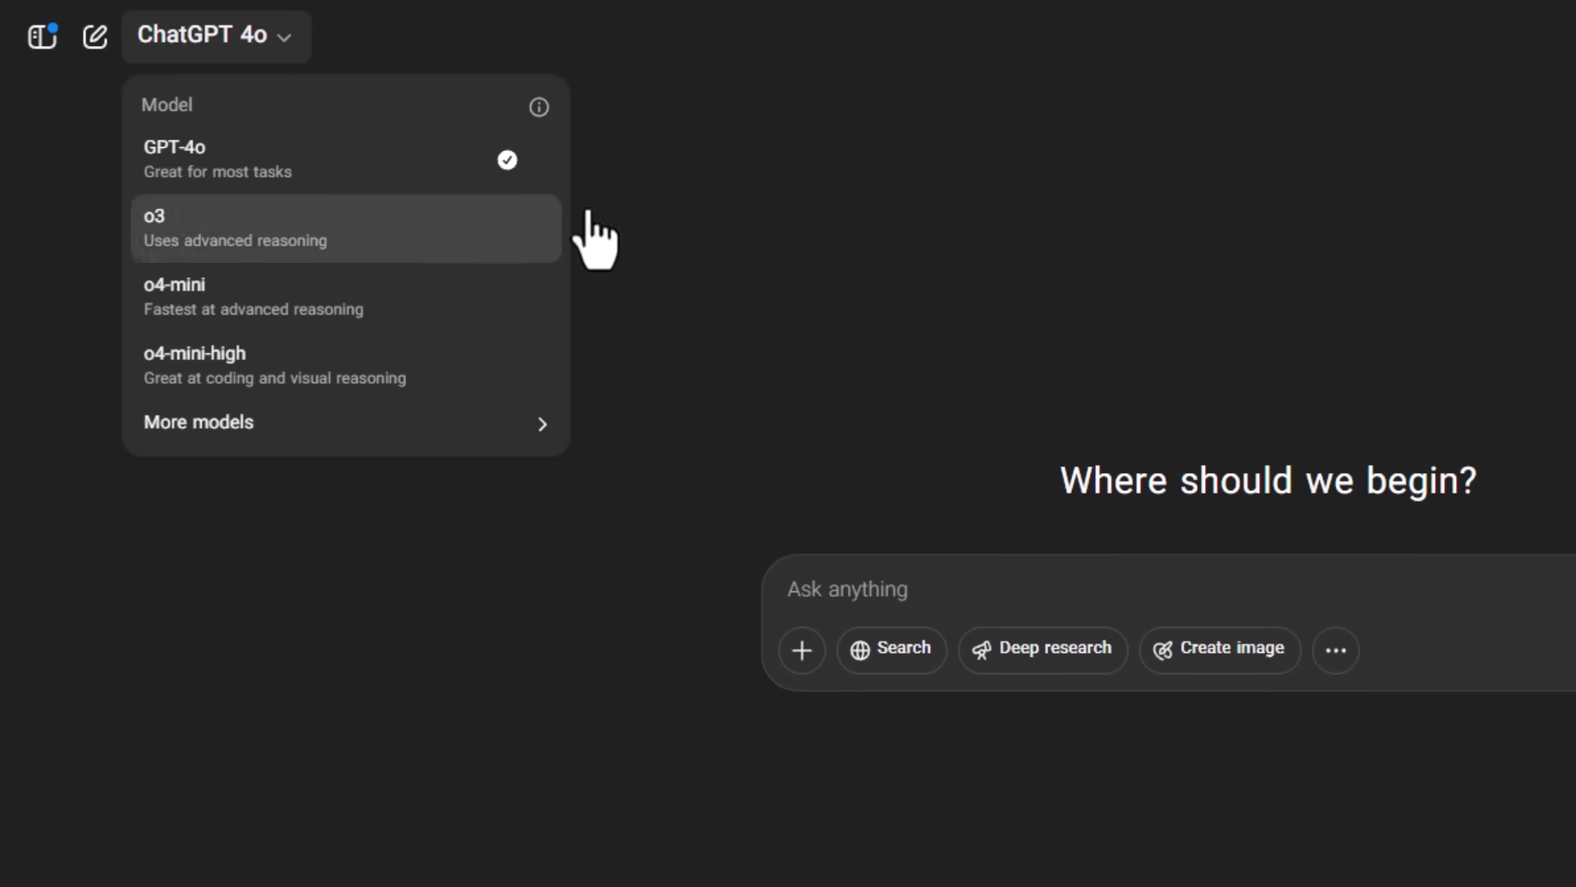
{"action": "left_click", "coordinate": [955, 232]}
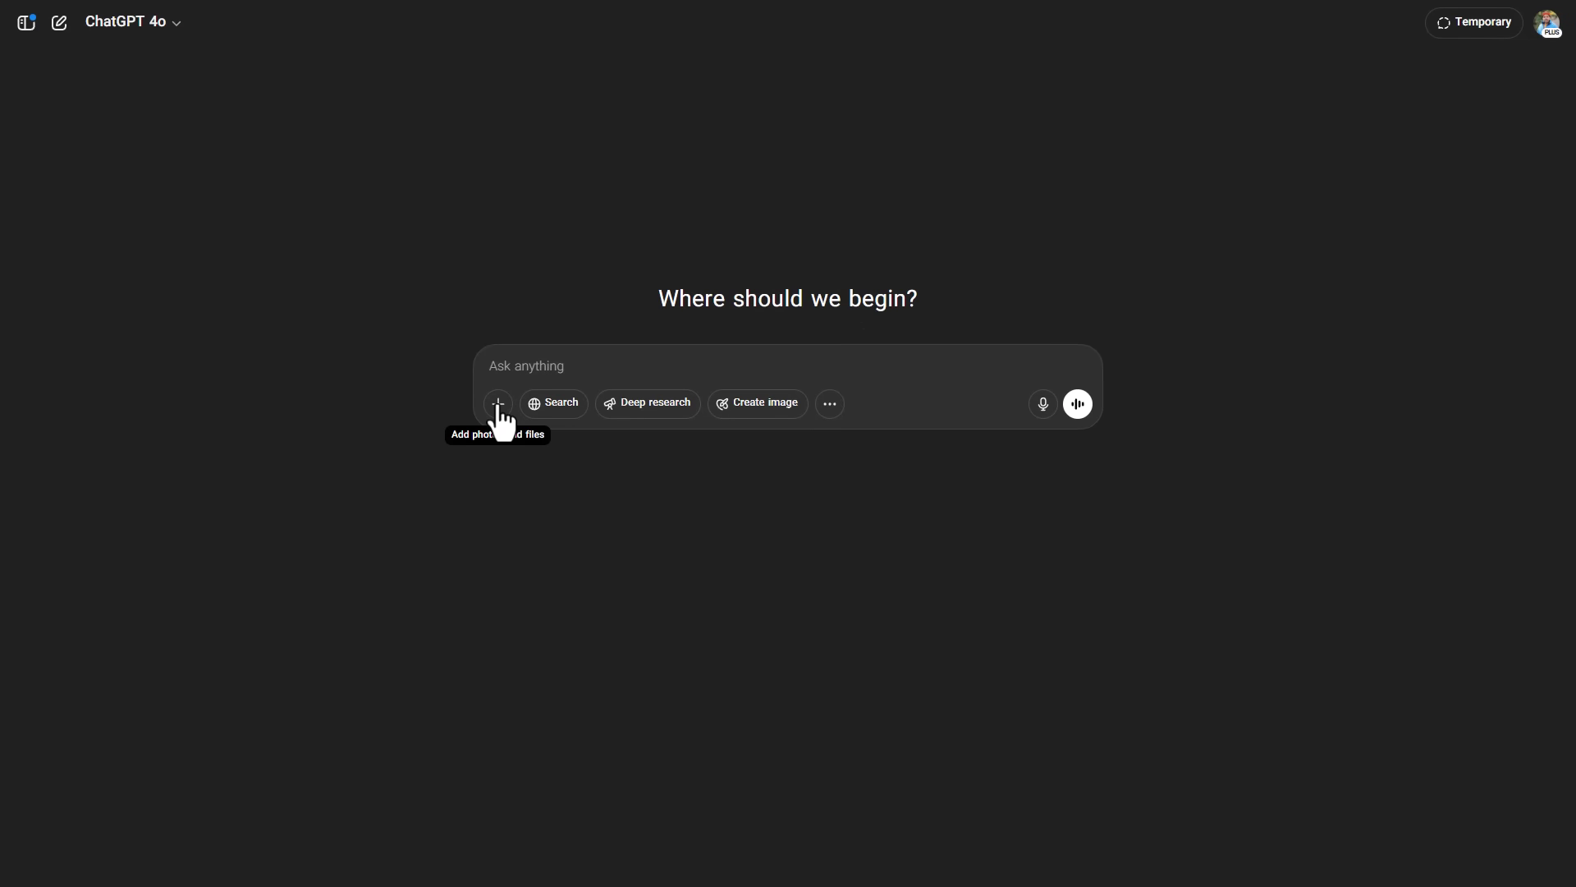
{"action": "left_click", "coordinate": [499, 406]}
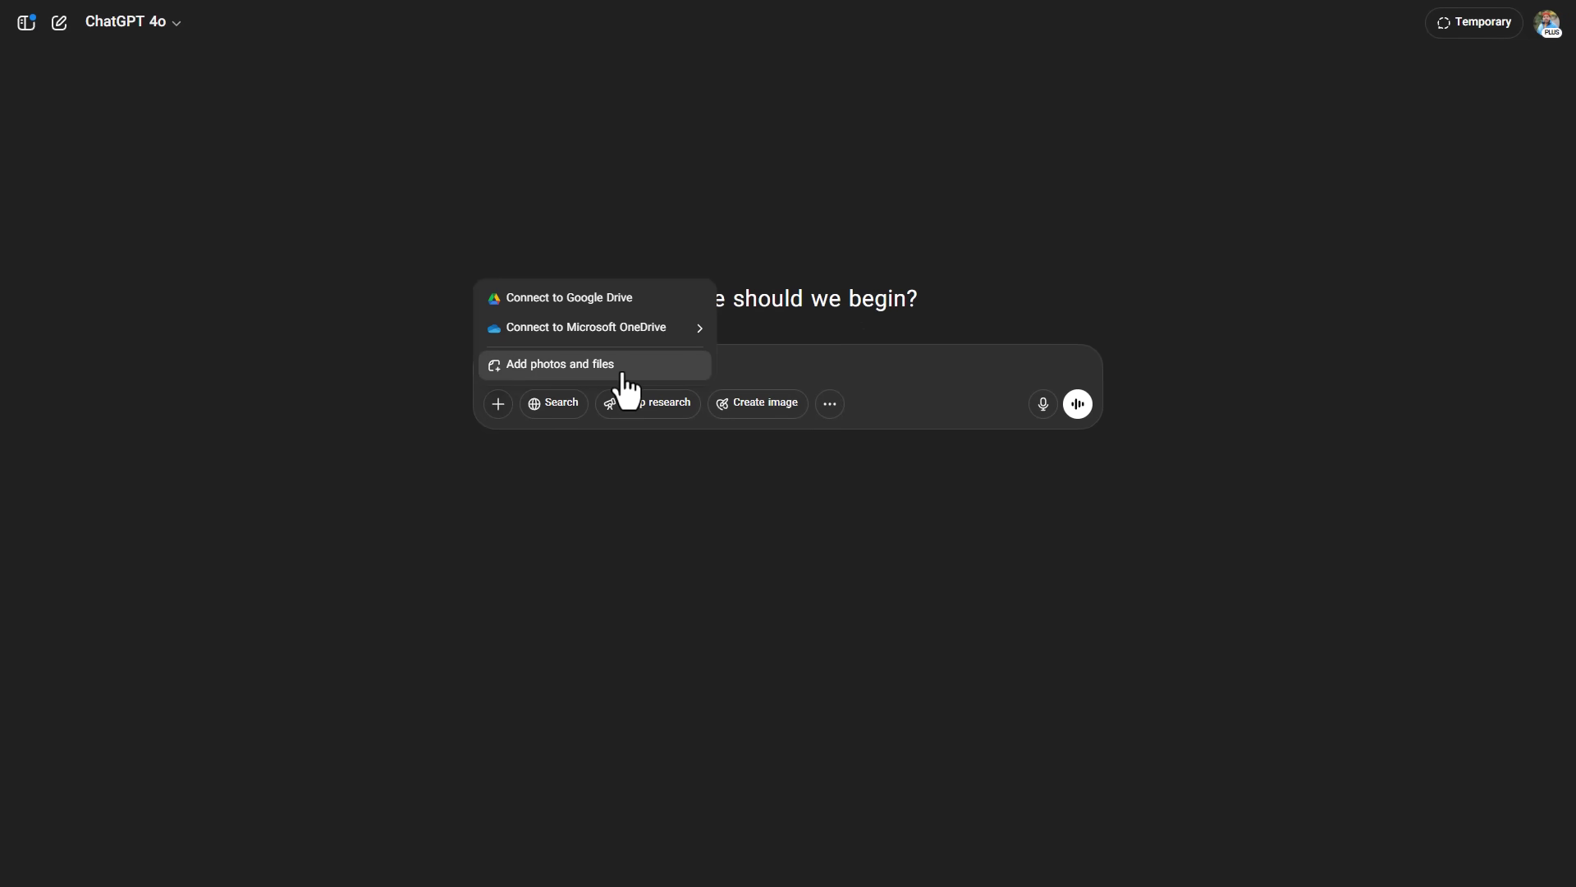
{"action": "key", "text": "ctrl+v"}
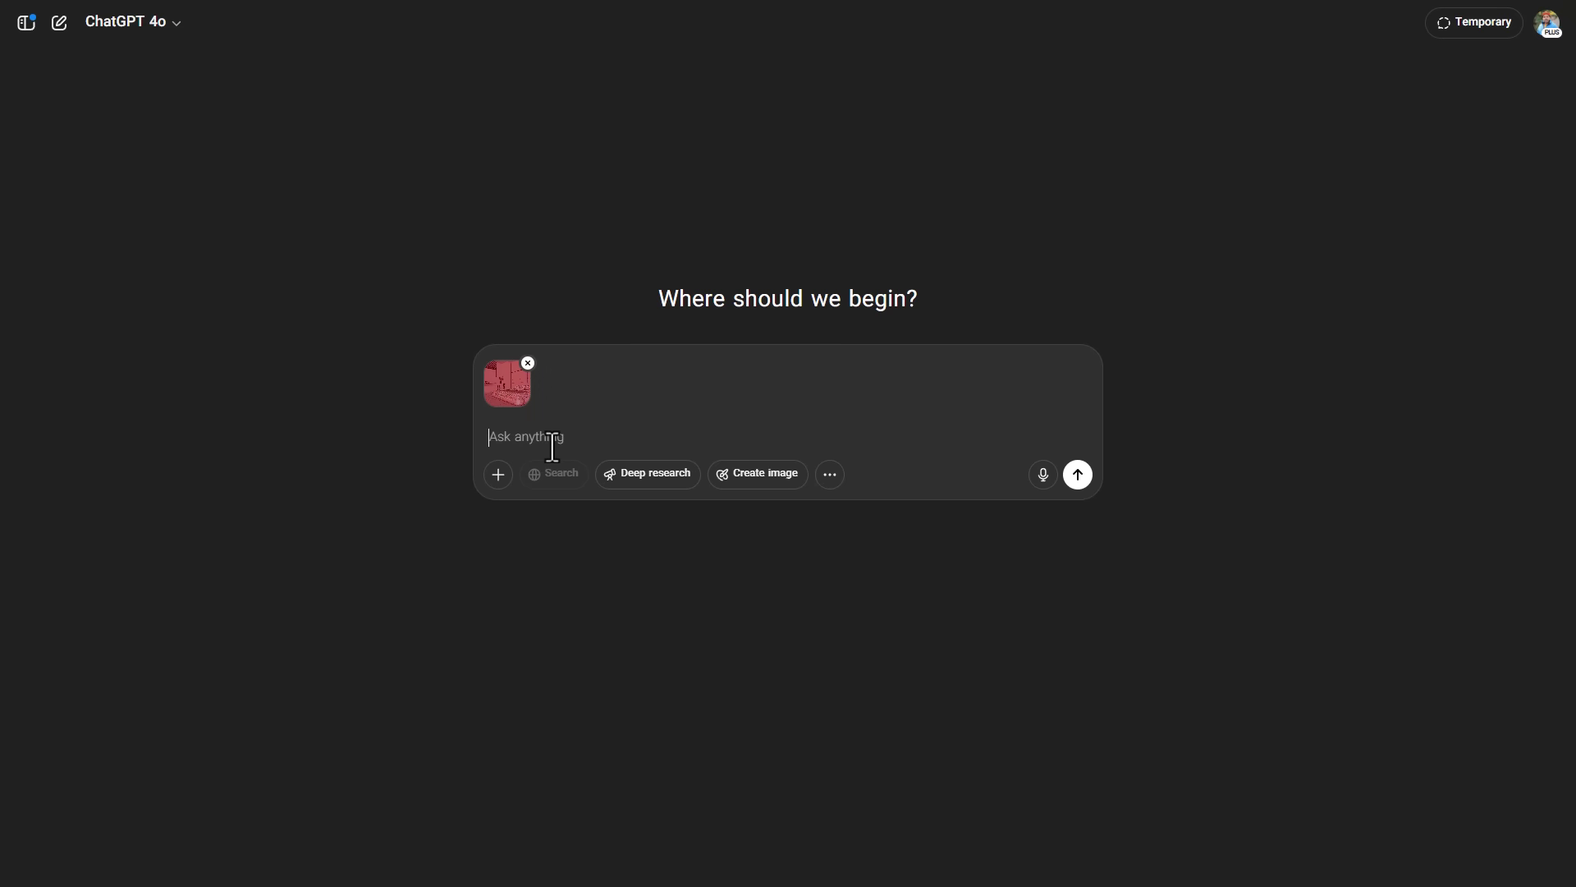
- Paste the photorealistic parquet-and-sunlight render prompt and preview the attached image full size
{"action": "type", "text": "Render this bedroom scene photorealistically with parquet flooring, dark wood headboard, and white blanket on the bed with a Persian rug under the bed, and simulate sunlight coming in through the window with sharp shadows. The overall color palette should lean toward light green. Style should be modern. Behind the window and in the background, the sky and trees are visible. Make sure to keep the base structure and accessories, and the aspect ratio of the scene unchanged."}
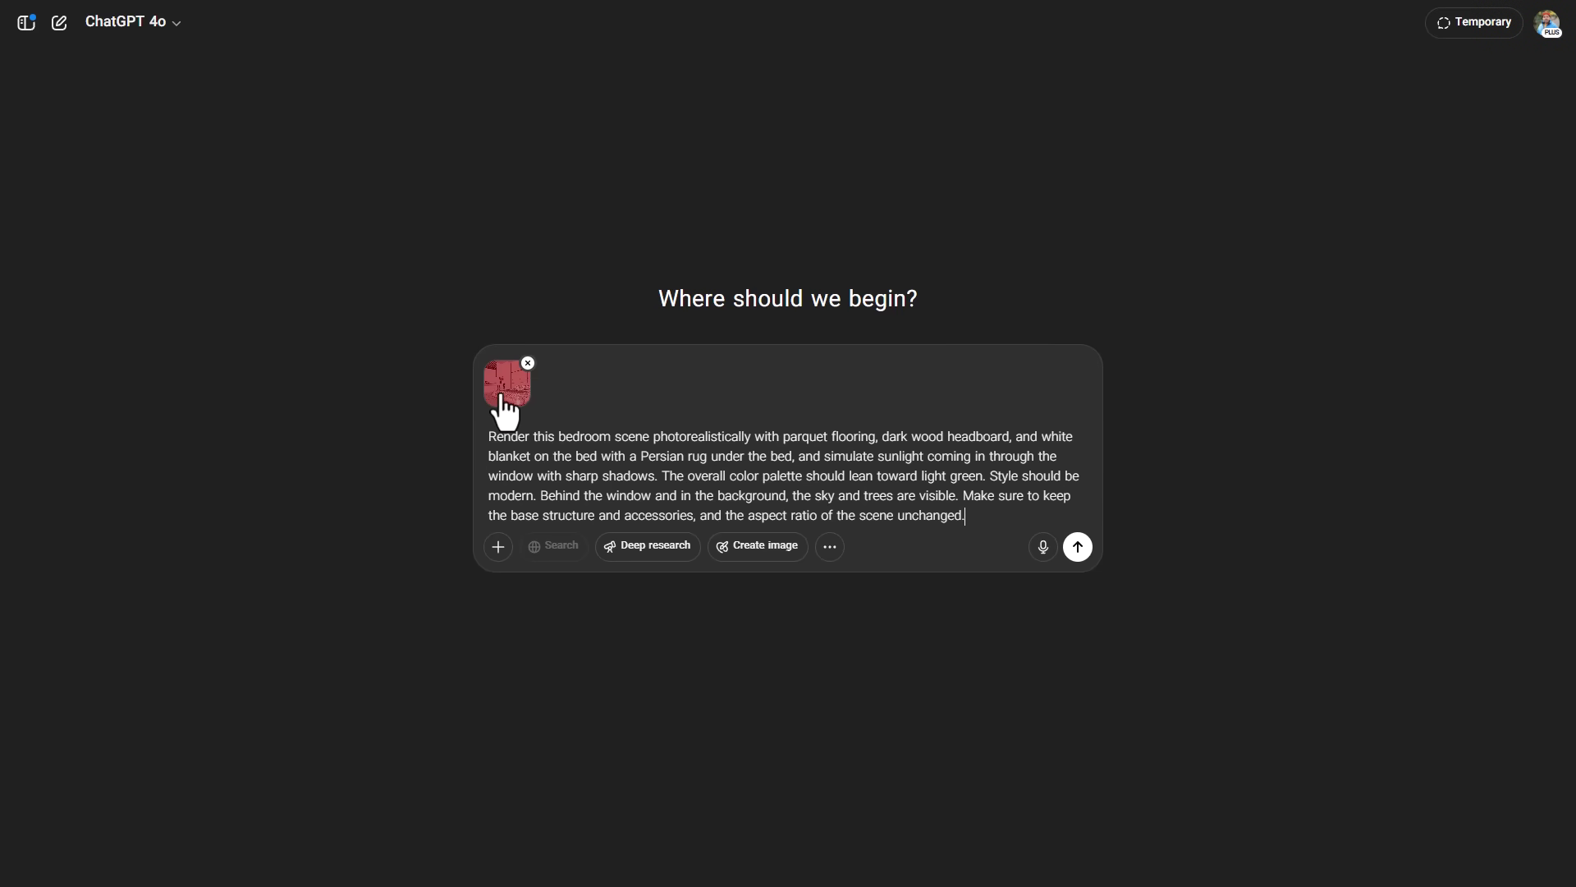
{"action": "left_click", "coordinate": [507, 386]}
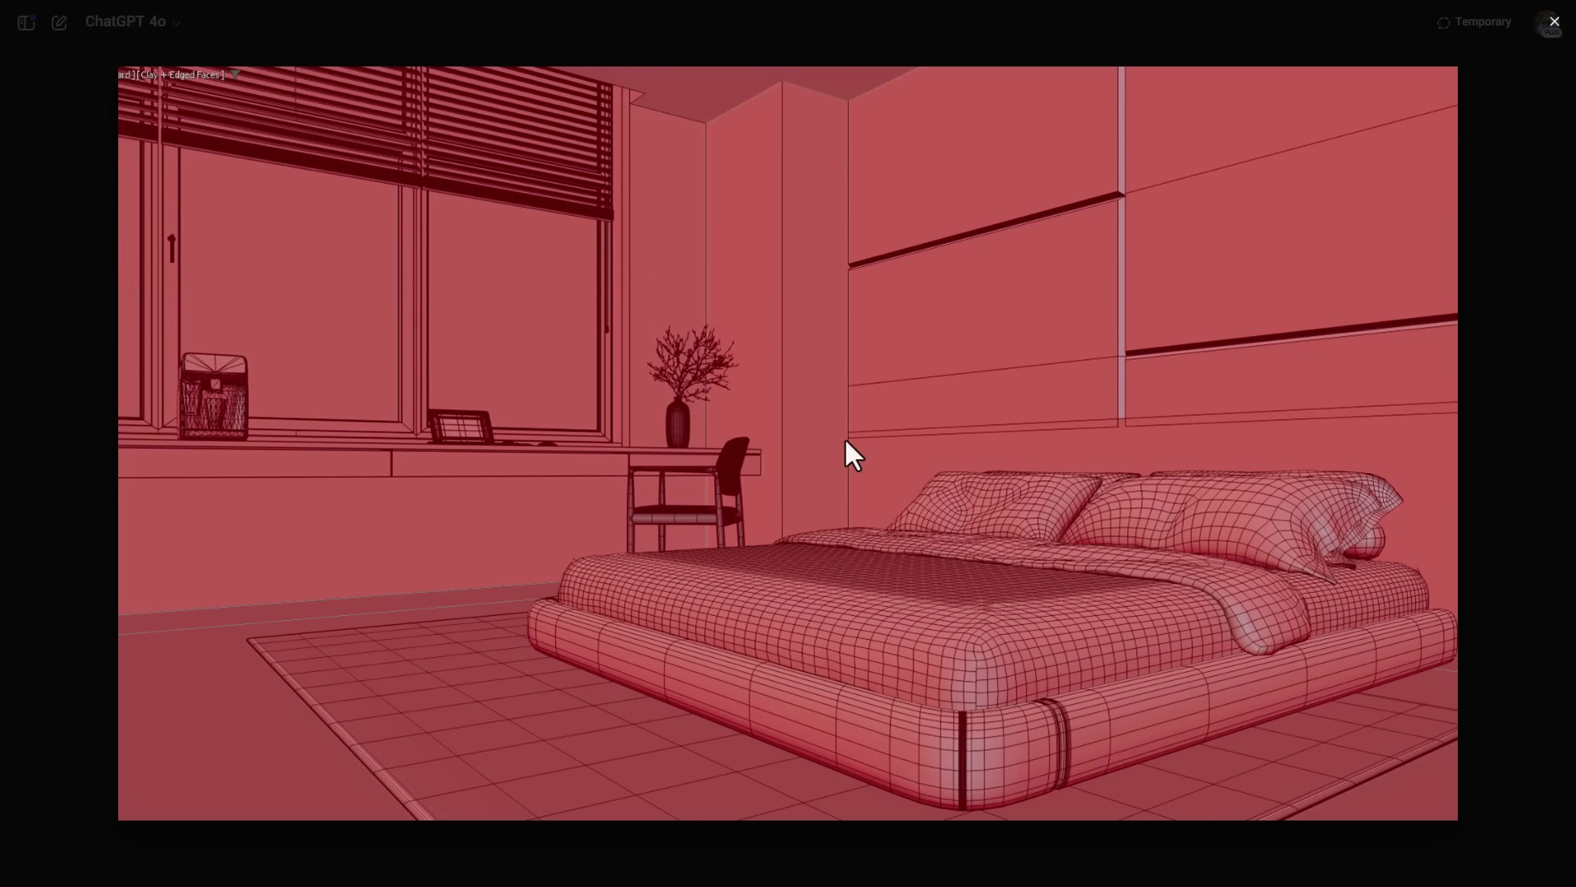
{"action": "key", "text": "Escape"}
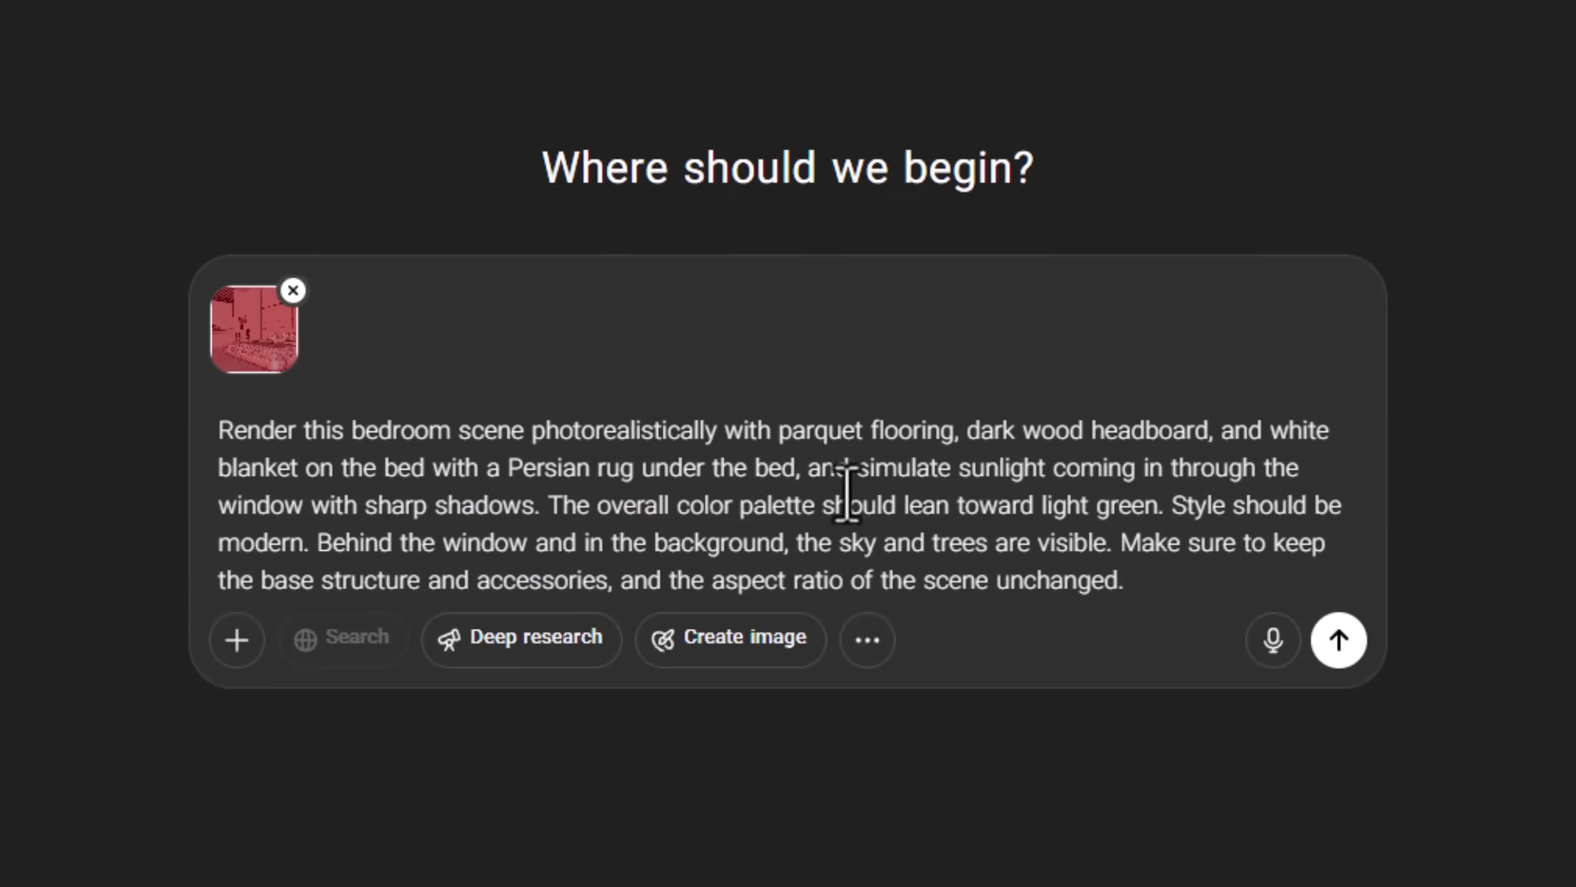
{"action": "left_click_drag", "start_coordinate": [717, 431], "coordinate": [220, 431]}
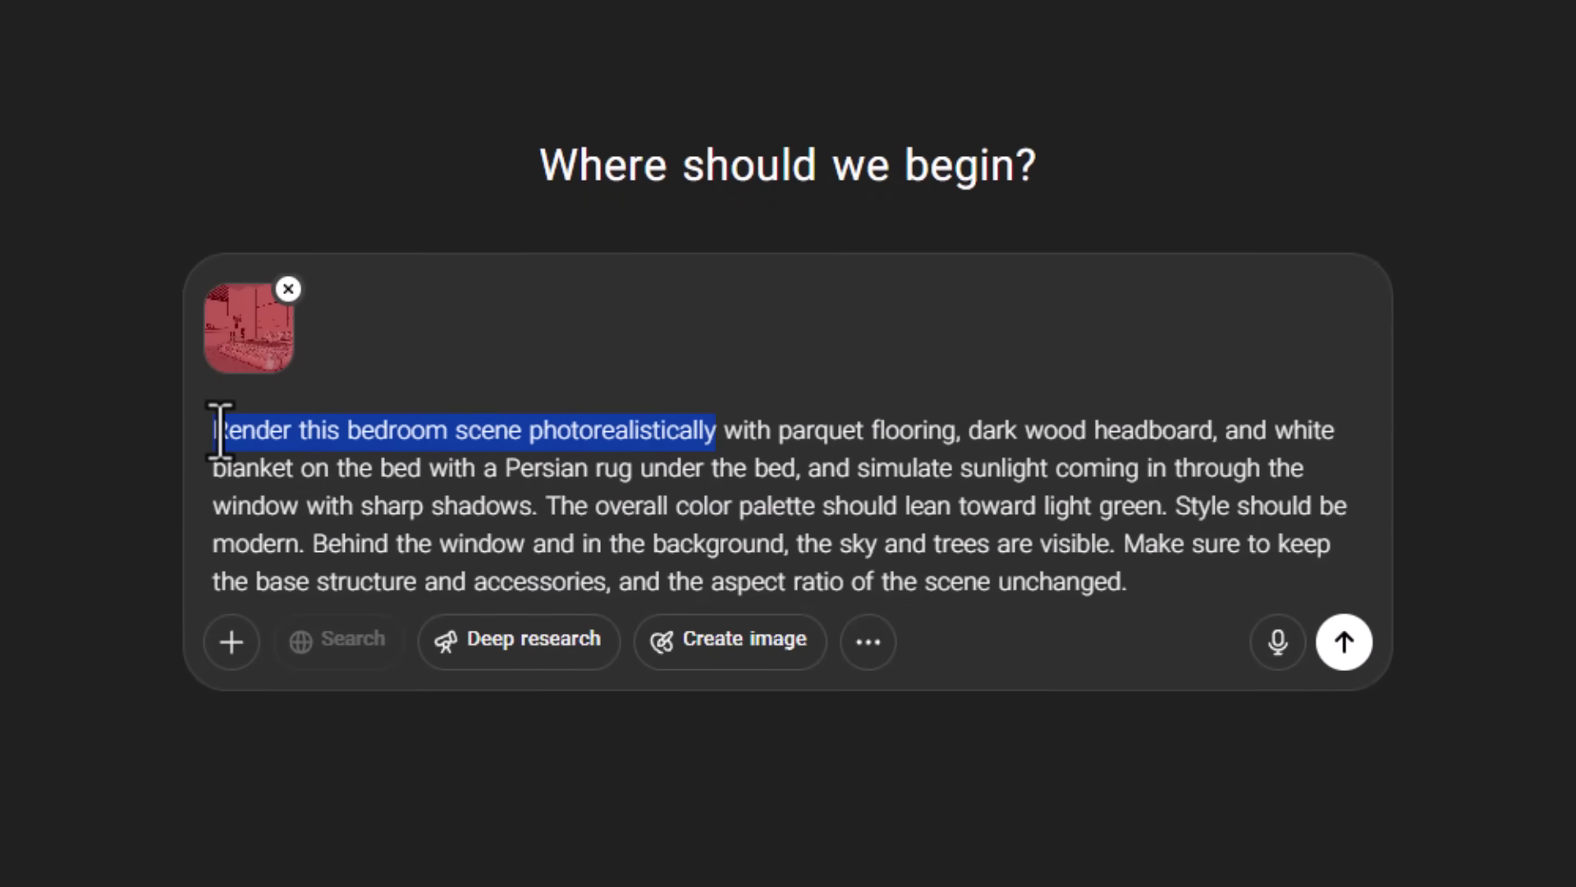
{"action": "left_click", "coordinate": [592, 435]}
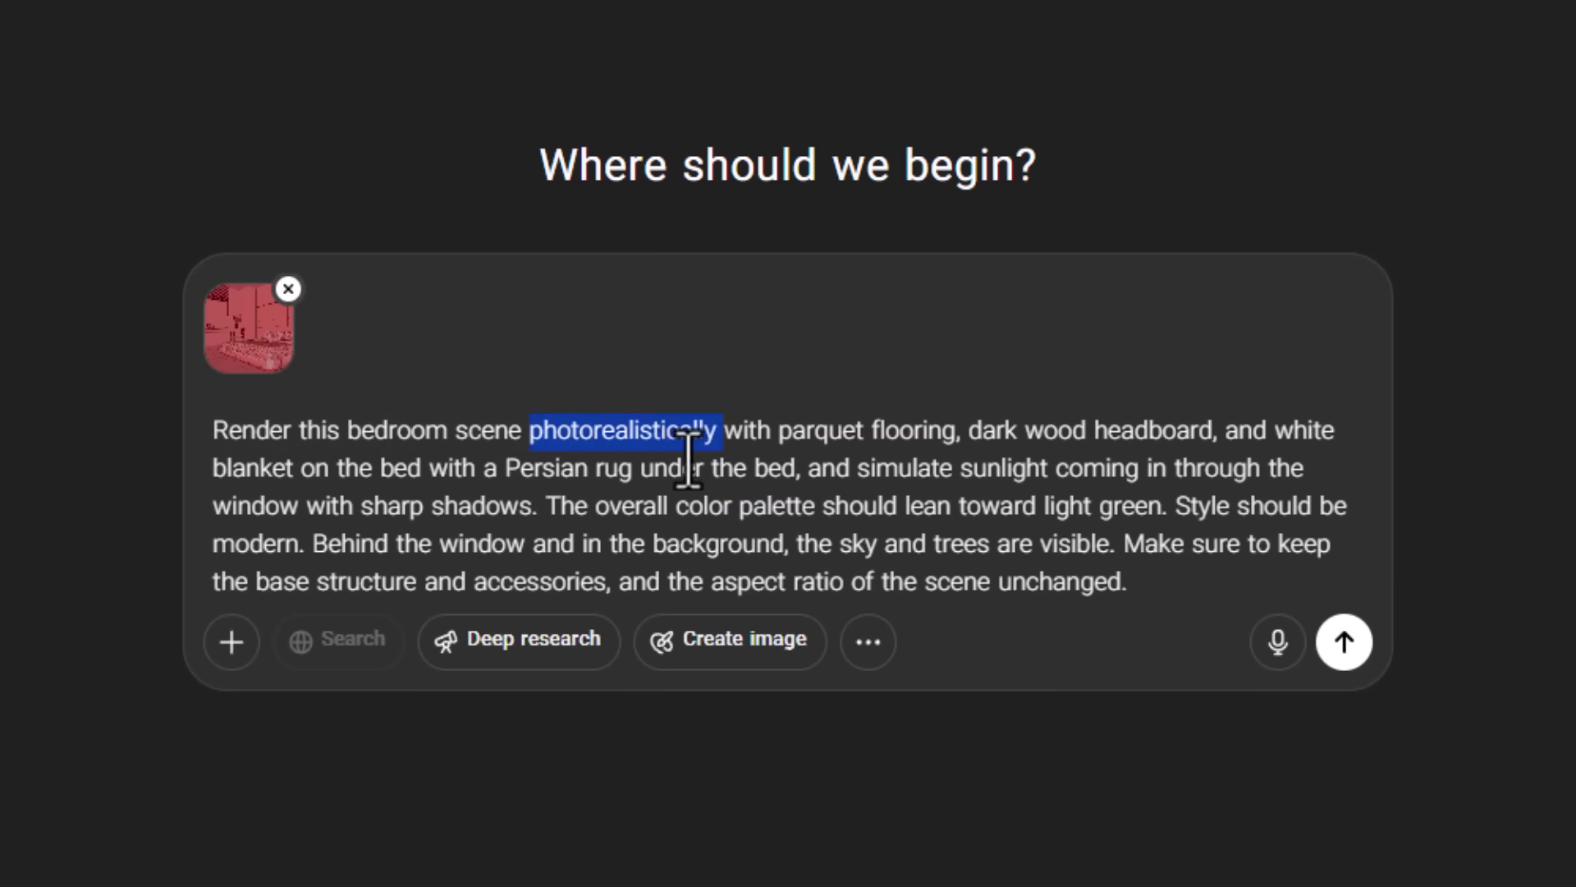
{"action": "left_click_drag", "start_coordinate": [954, 431], "coordinate": [725, 426]}
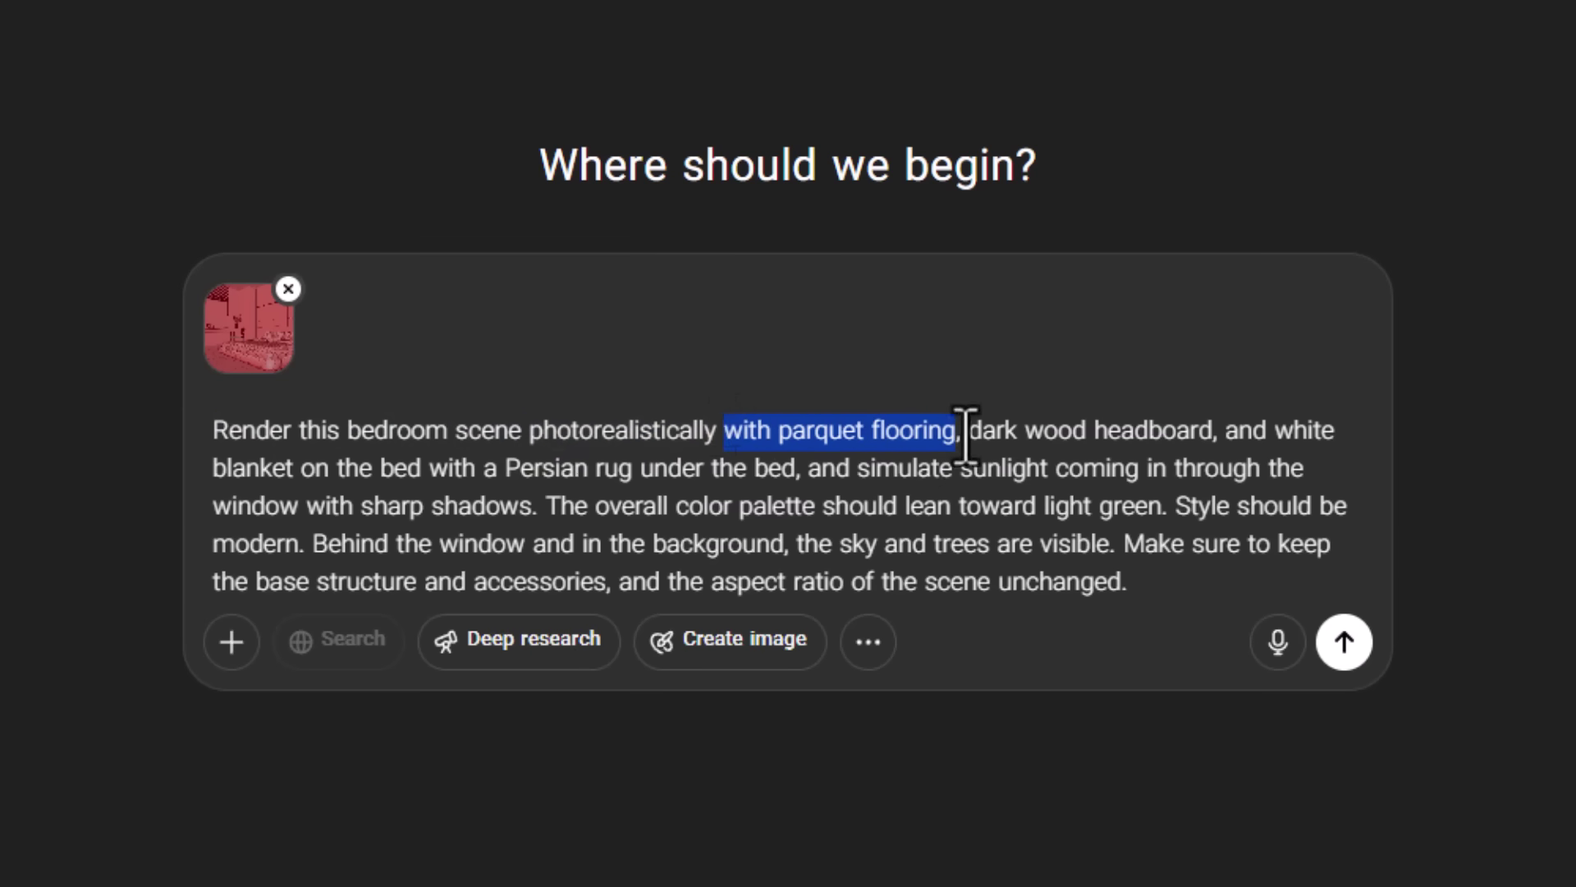
{"action": "left_click_drag", "start_coordinate": [967, 430], "coordinate": [429, 468]}
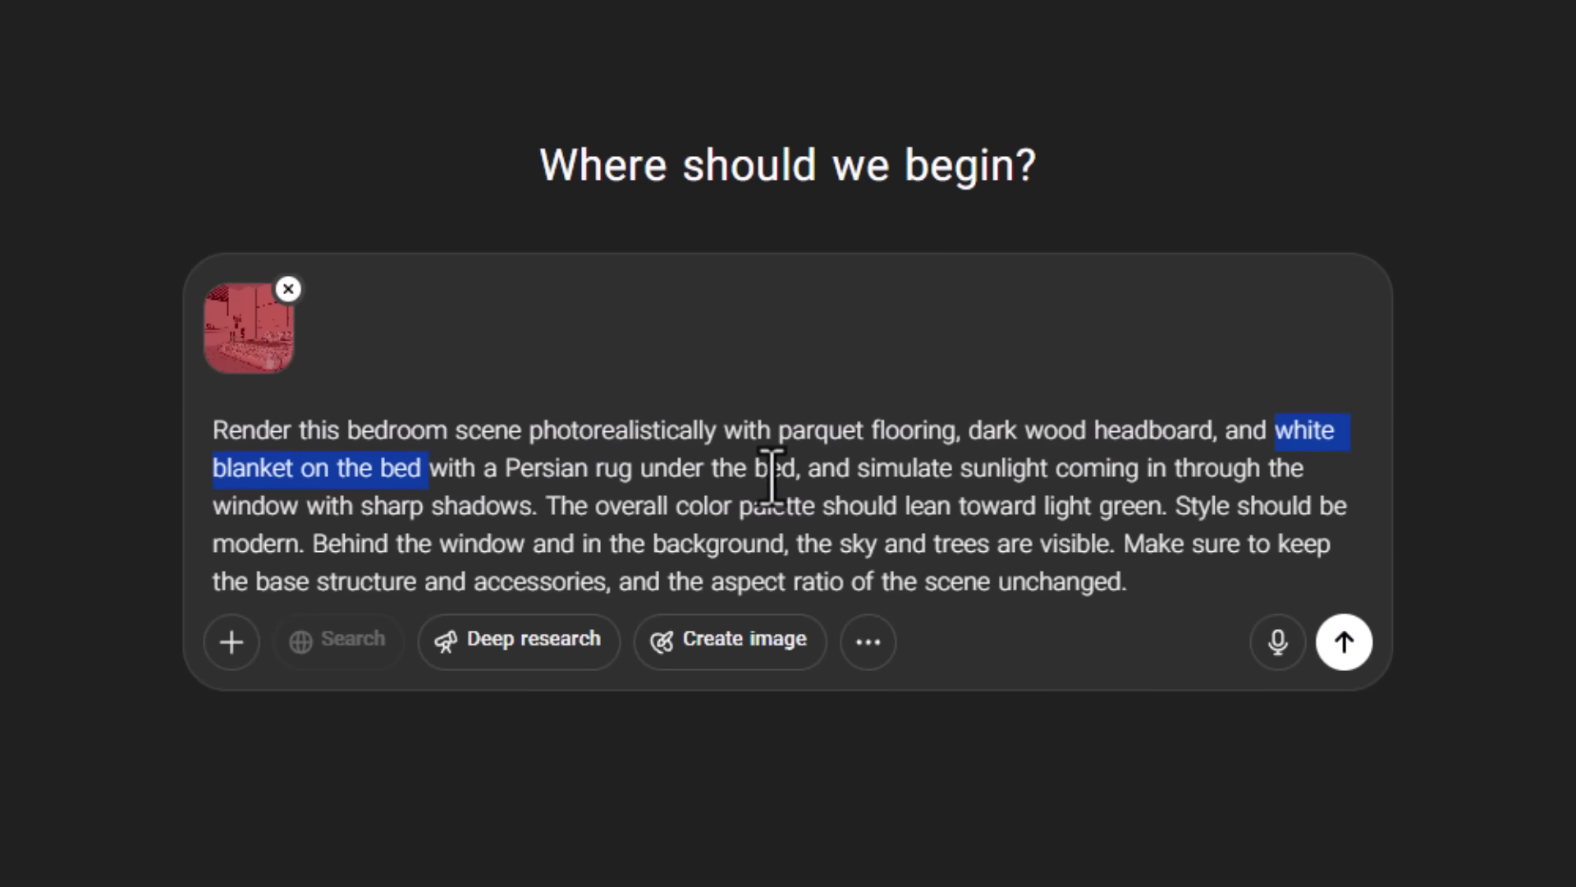
{"action": "left_click_drag", "start_coordinate": [811, 469], "coordinate": [1221, 470]}
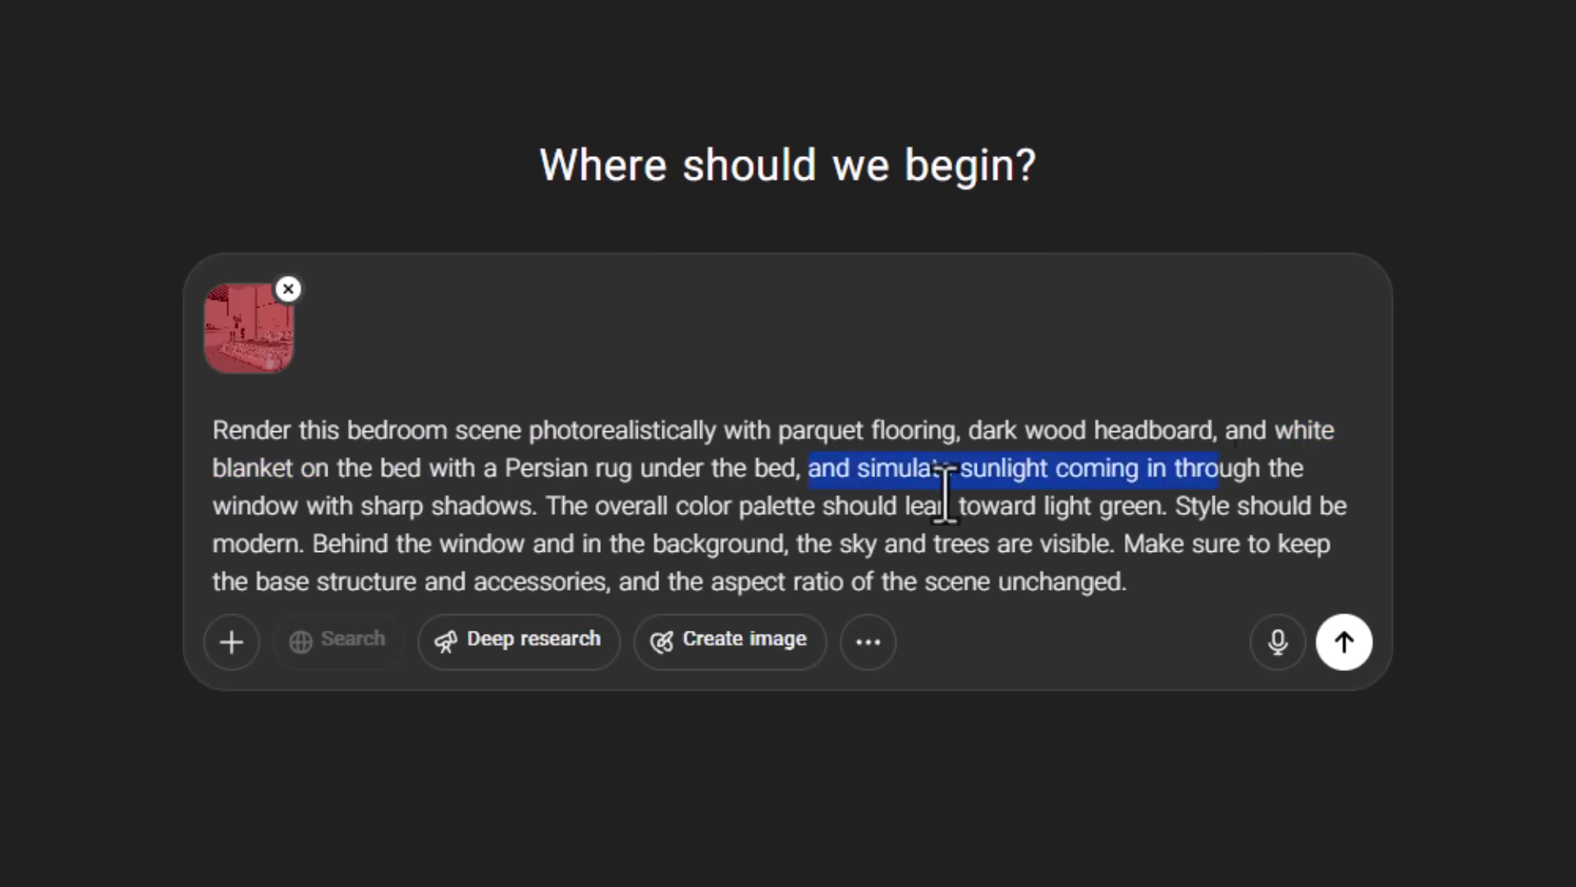
{"action": "left_click_drag", "start_coordinate": [532, 507], "coordinate": [369, 505]}
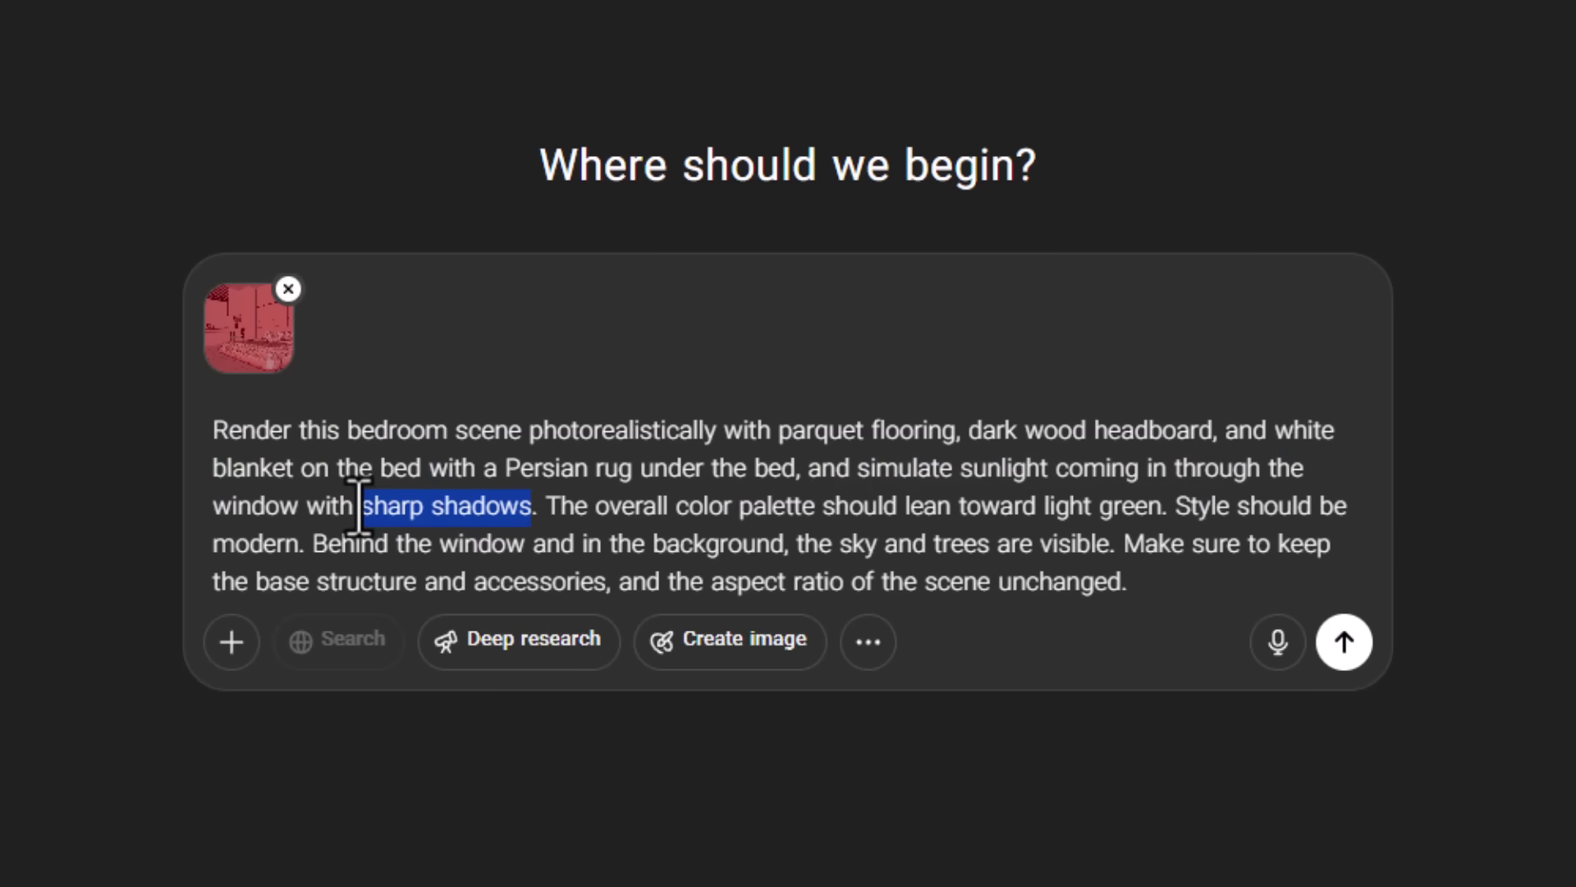
{"action": "left_click", "coordinate": [581, 509]}
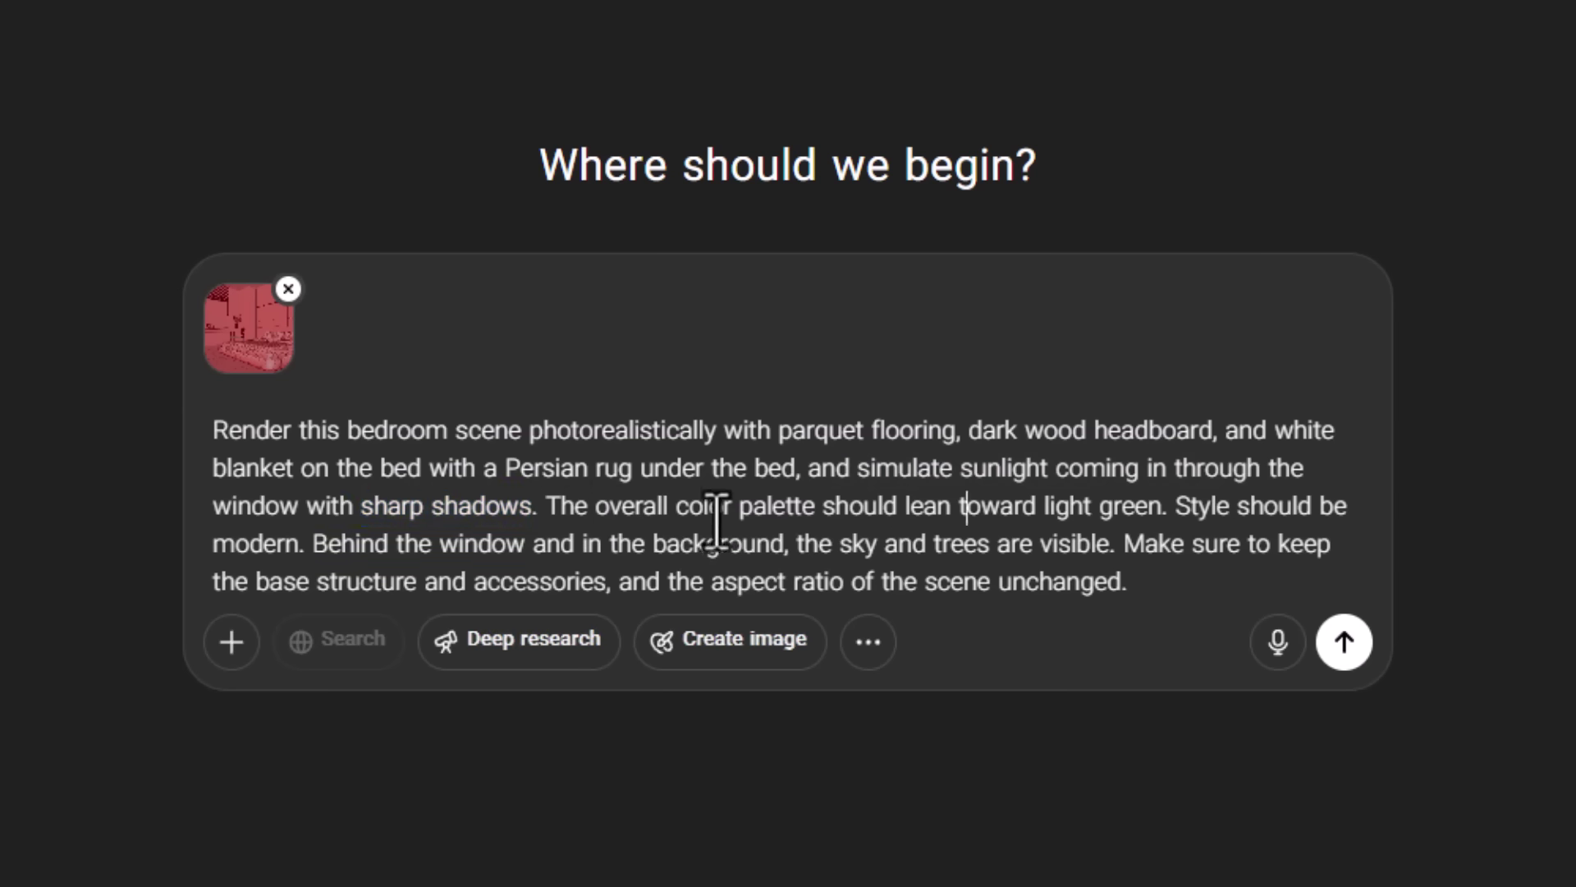
{"action": "left_click_drag", "start_coordinate": [1043, 509], "coordinate": [1162, 515]}
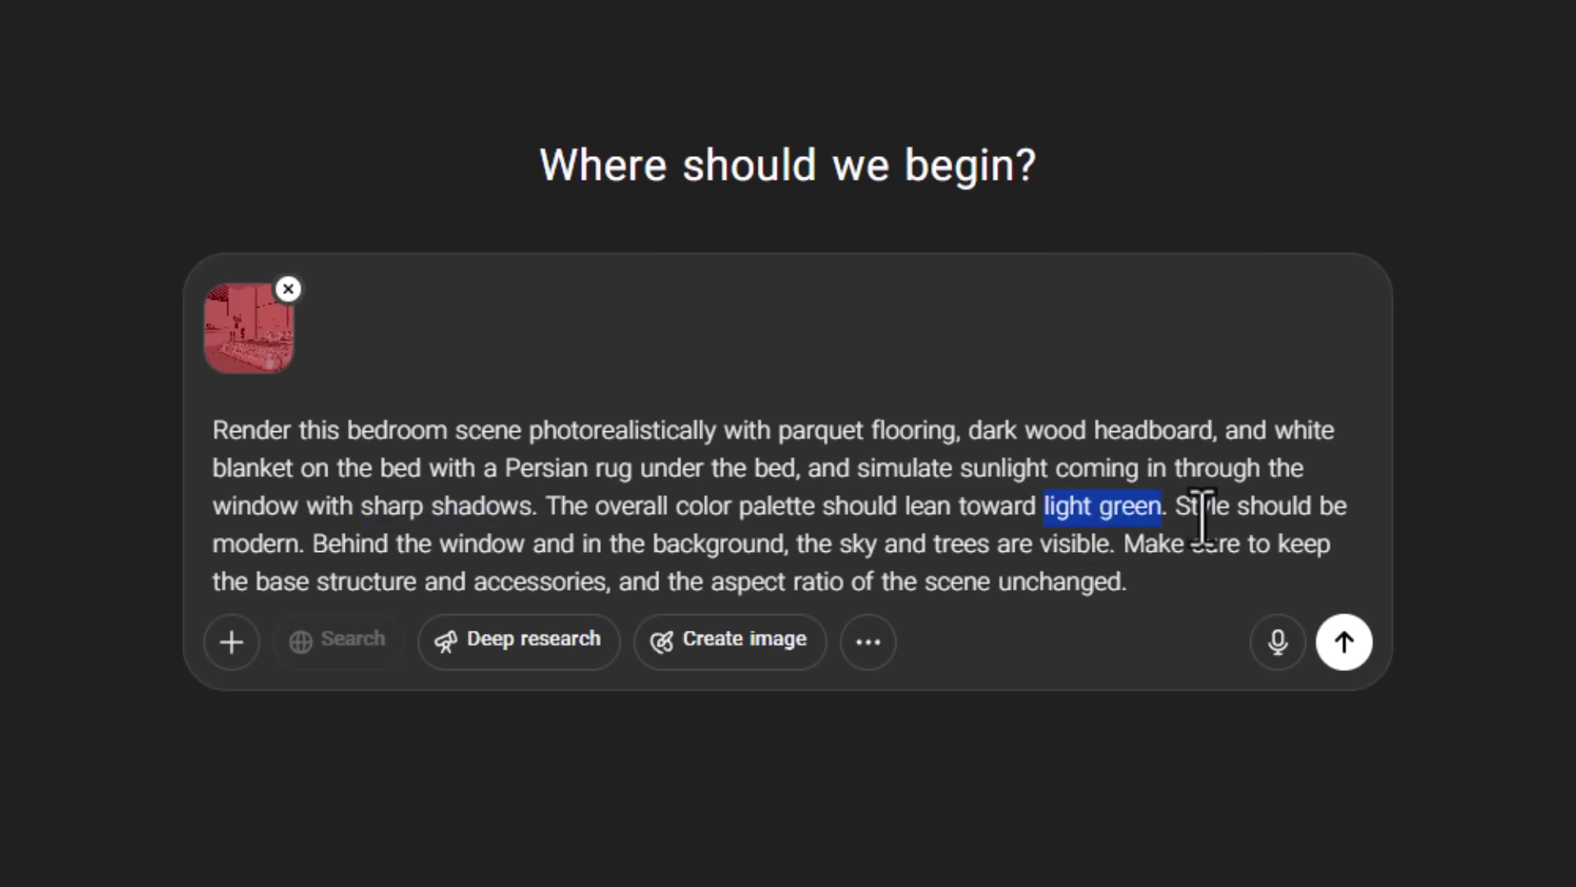
{"action": "double_click", "coordinate": [264, 542]}
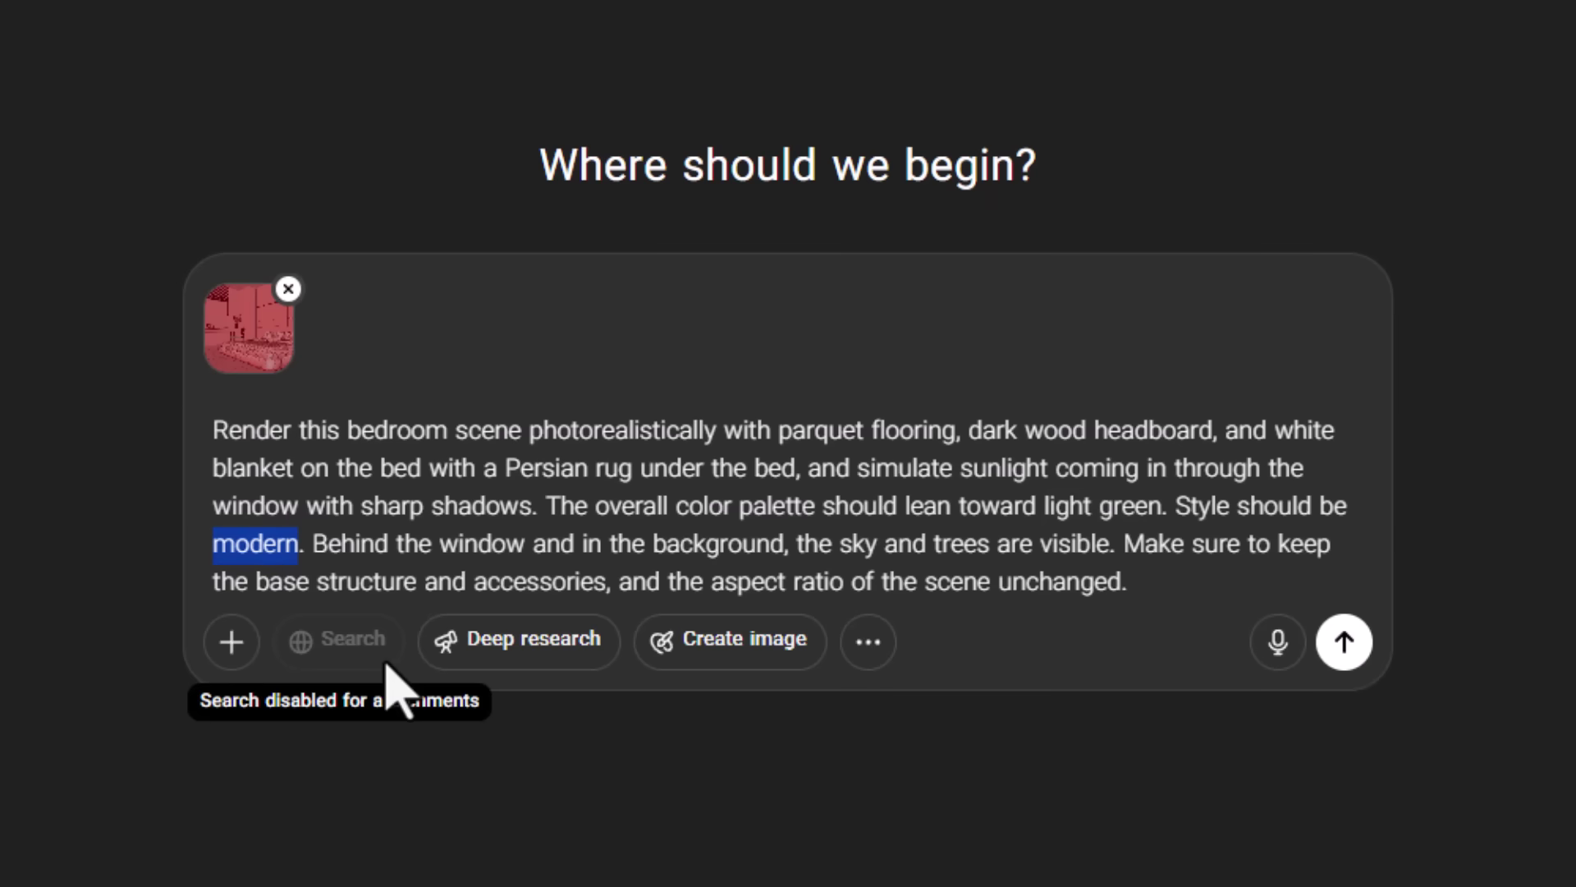
{"action": "left_click", "coordinate": [327, 544]}
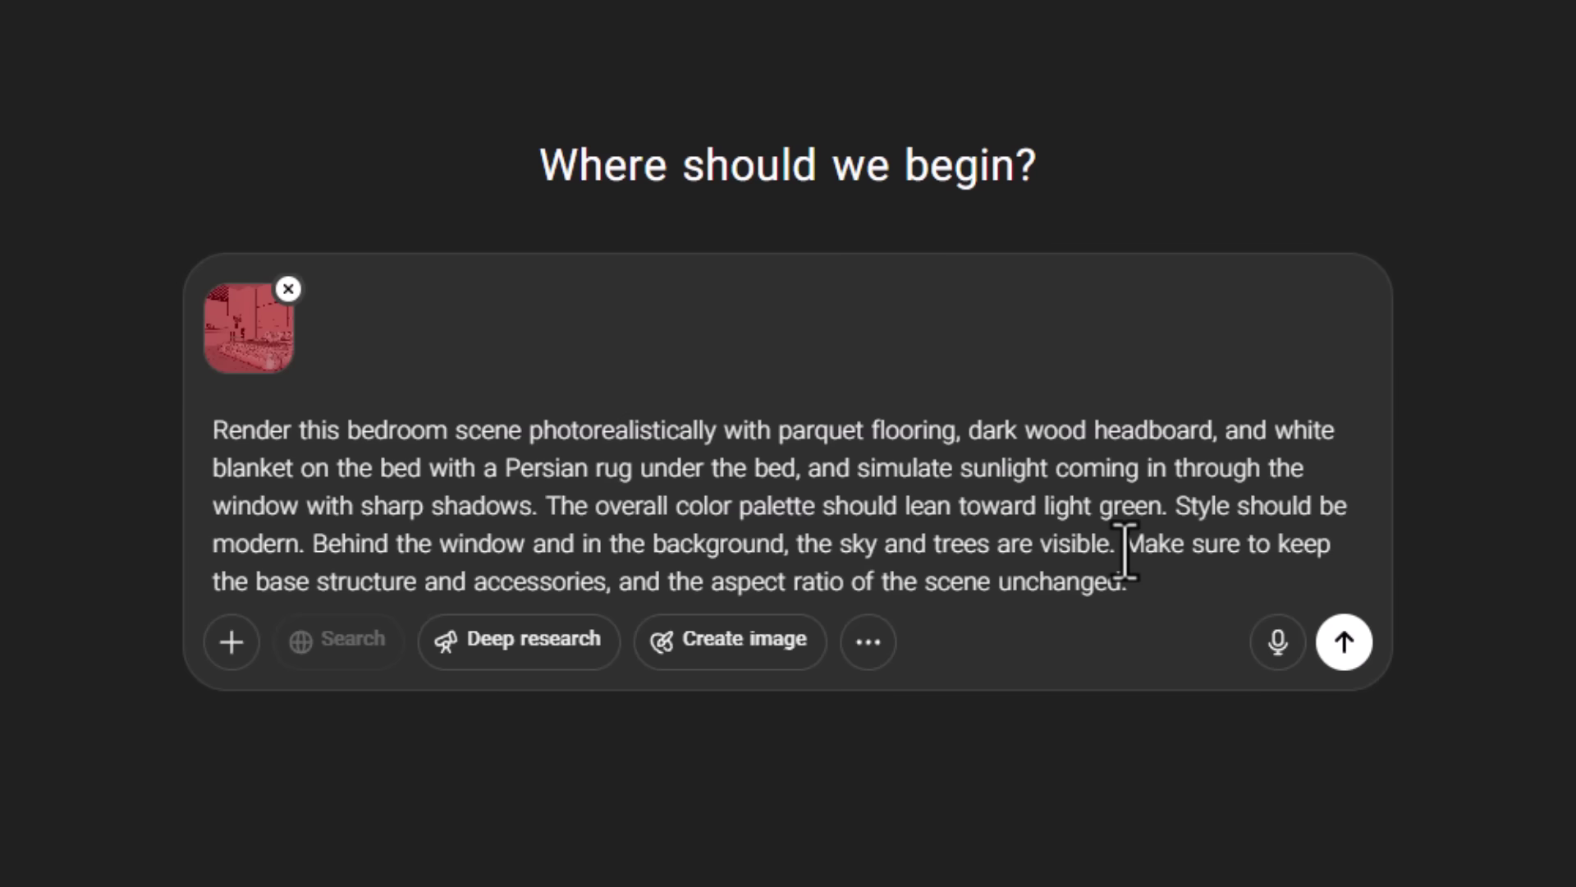
{"action": "left_click_drag", "start_coordinate": [1122, 546], "coordinate": [1161, 581]}
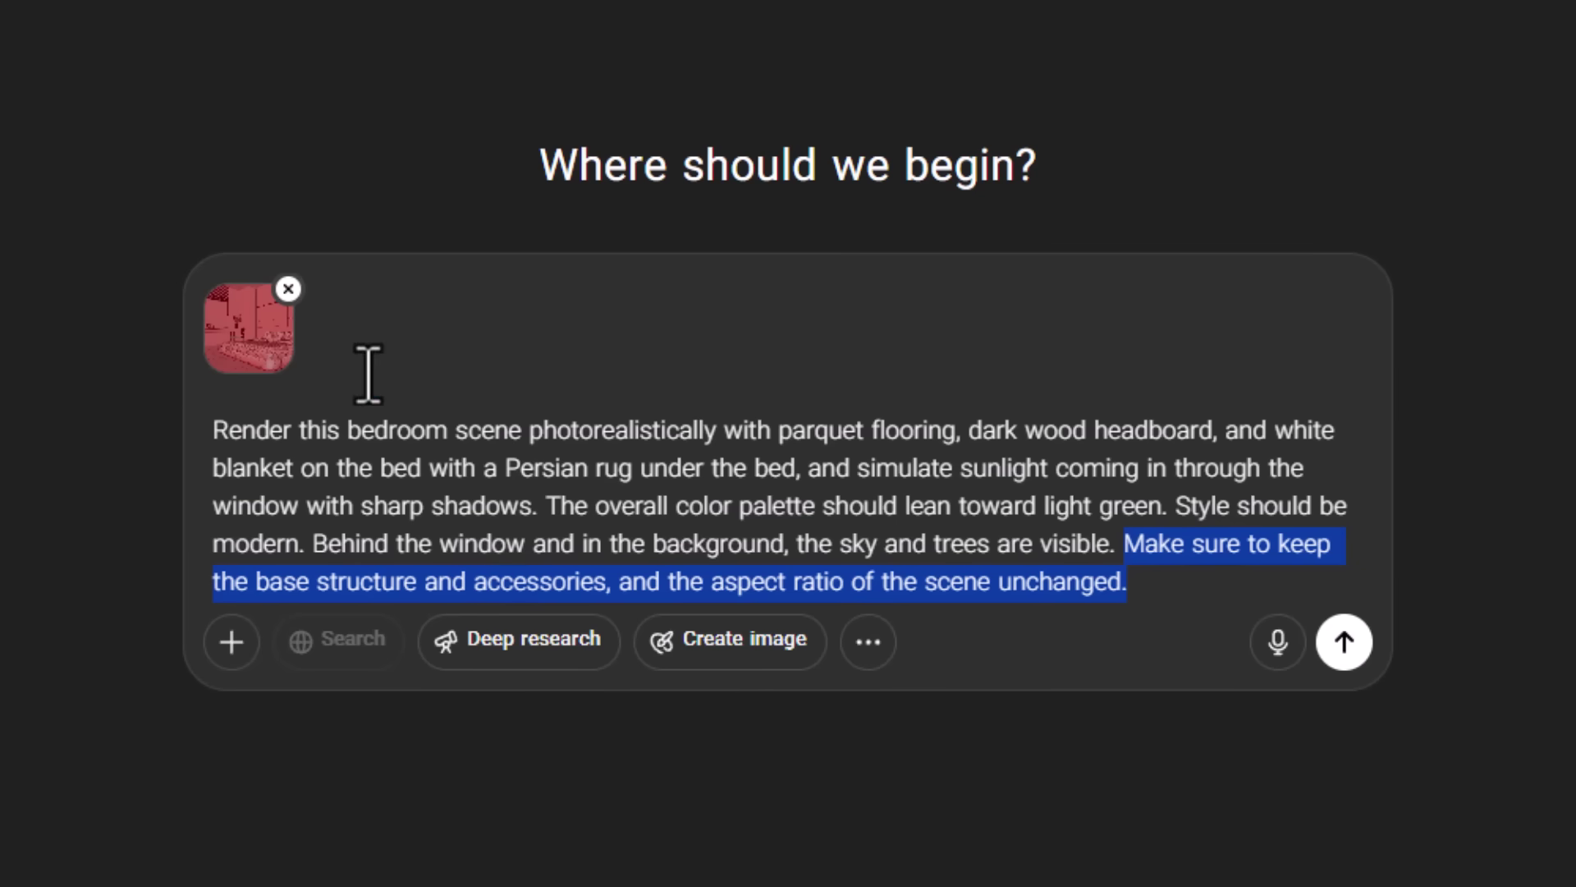
{"action": "left_click", "coordinate": [991, 603]}
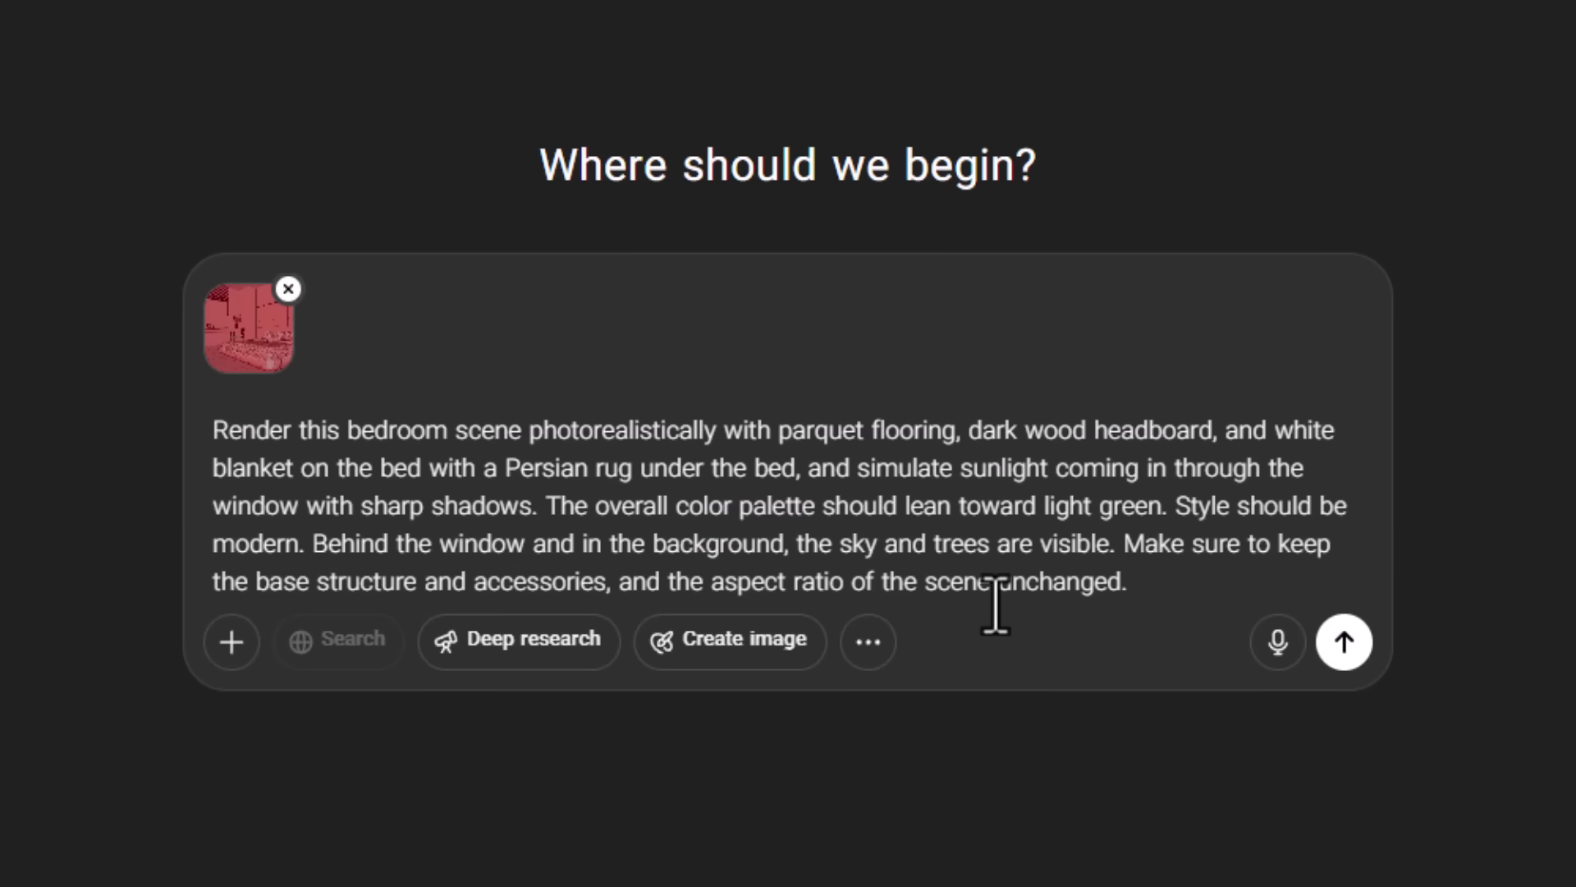
- Tag the bedroom prompt as Create image and send it with the attached capture
{"action": "left_click", "coordinate": [696, 644]}
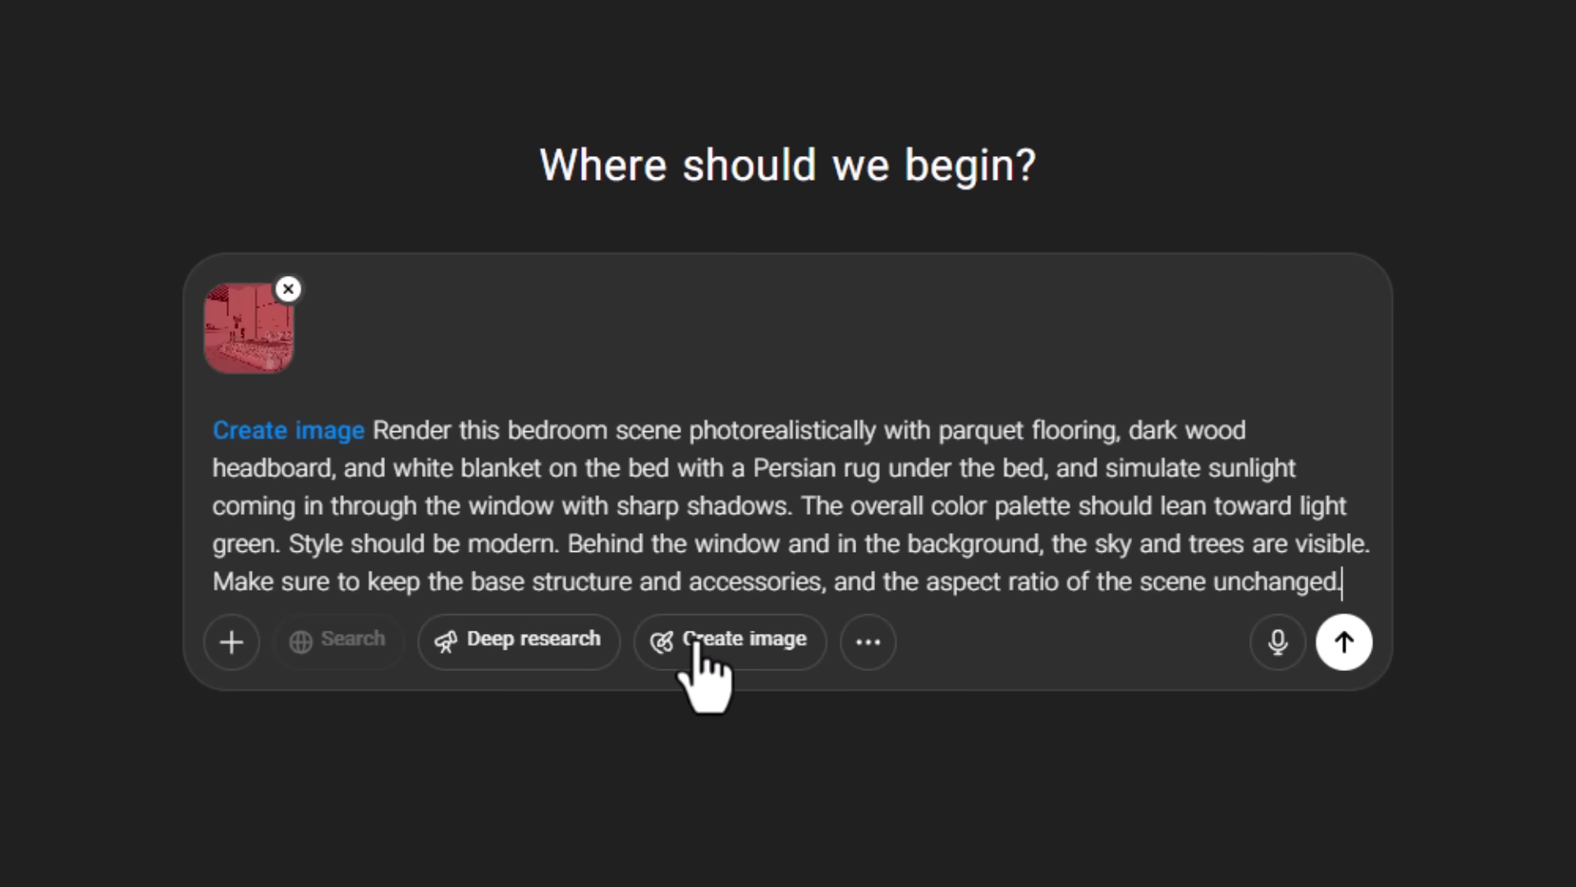
{"action": "left_click", "coordinate": [1345, 644]}
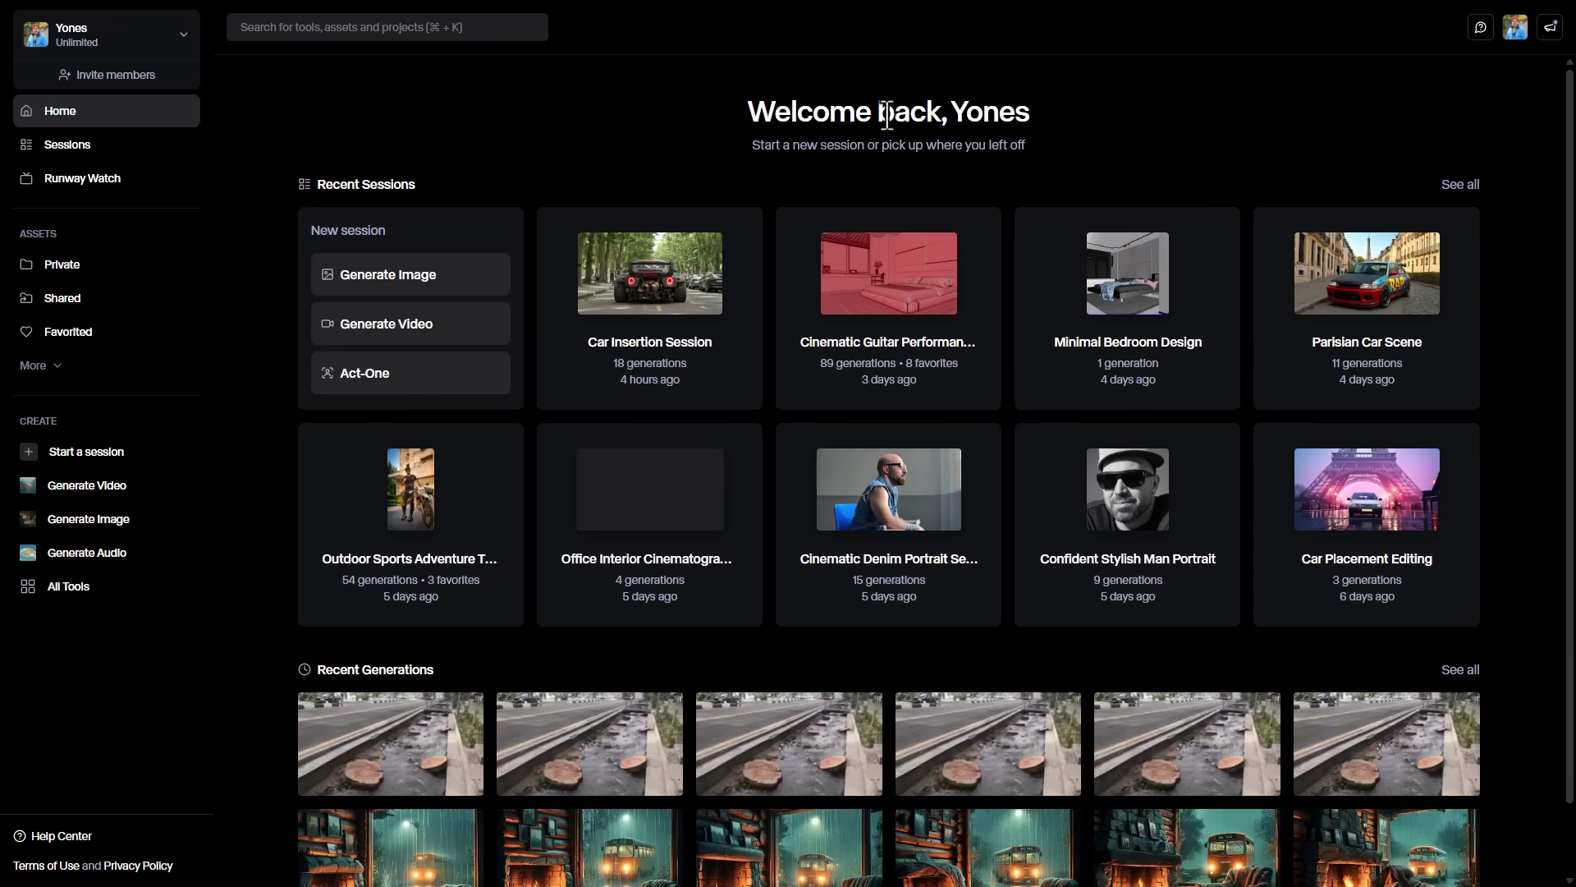
- Start a Gen-4 video session, pasting in the bedroom render and the dolly-in camera prompt
{"action": "left_click", "coordinate": [388, 335]}
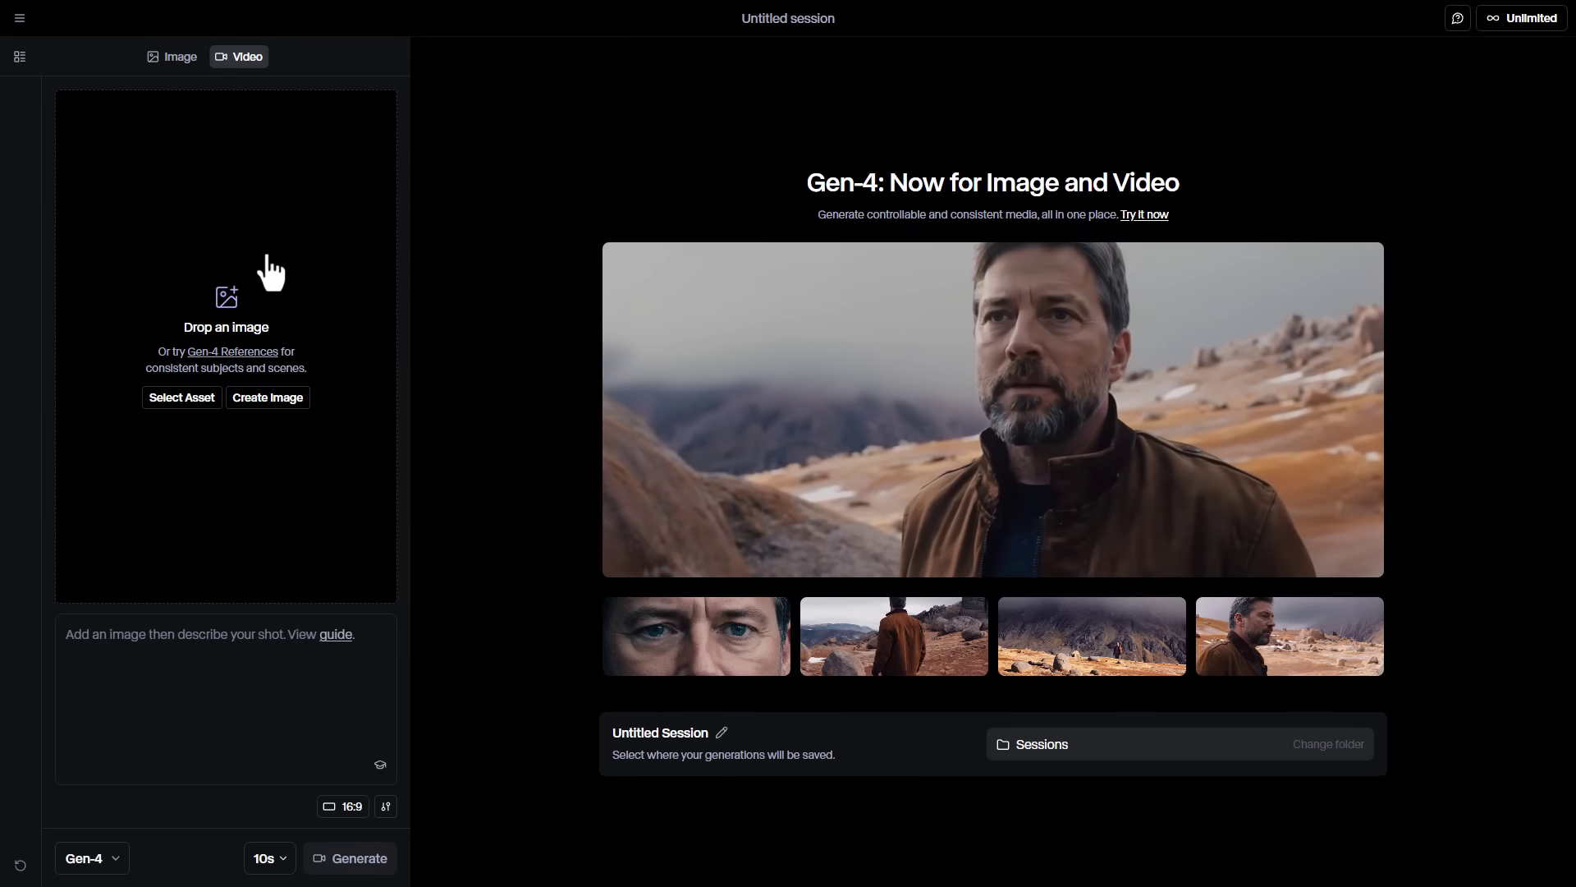
{"action": "key", "text": "ctrl+v"}
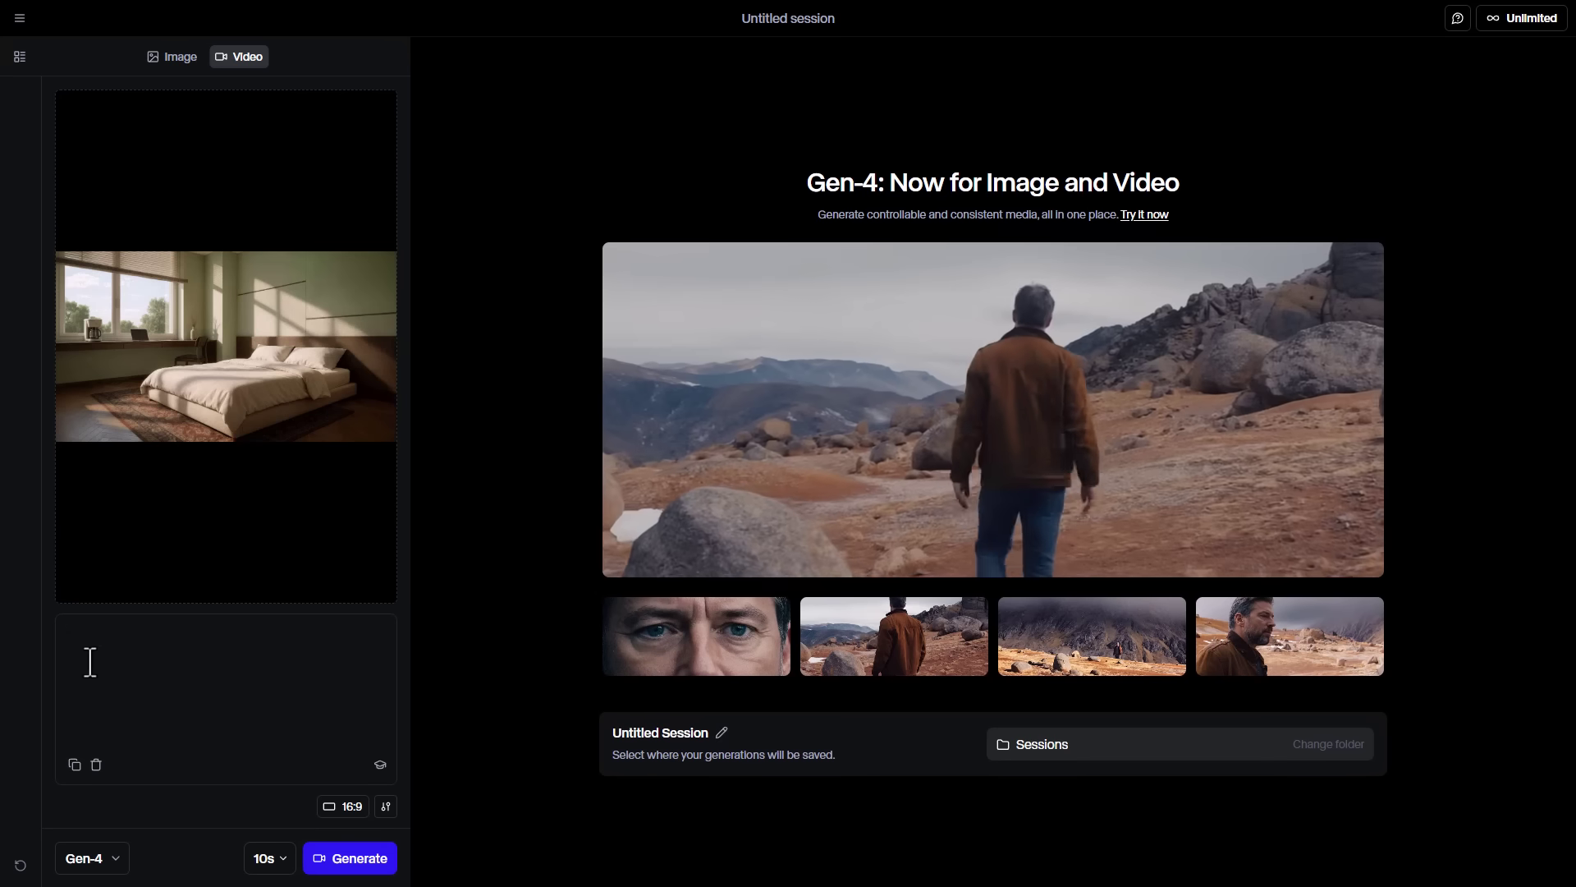
{"action": "left_click", "coordinate": [77, 633]}
{"action": "type", "text": "The camera slowly dolly-ins toward the bed. A green blanket and some balloons fall gently from above, landing on the bed in a smooth motion."}
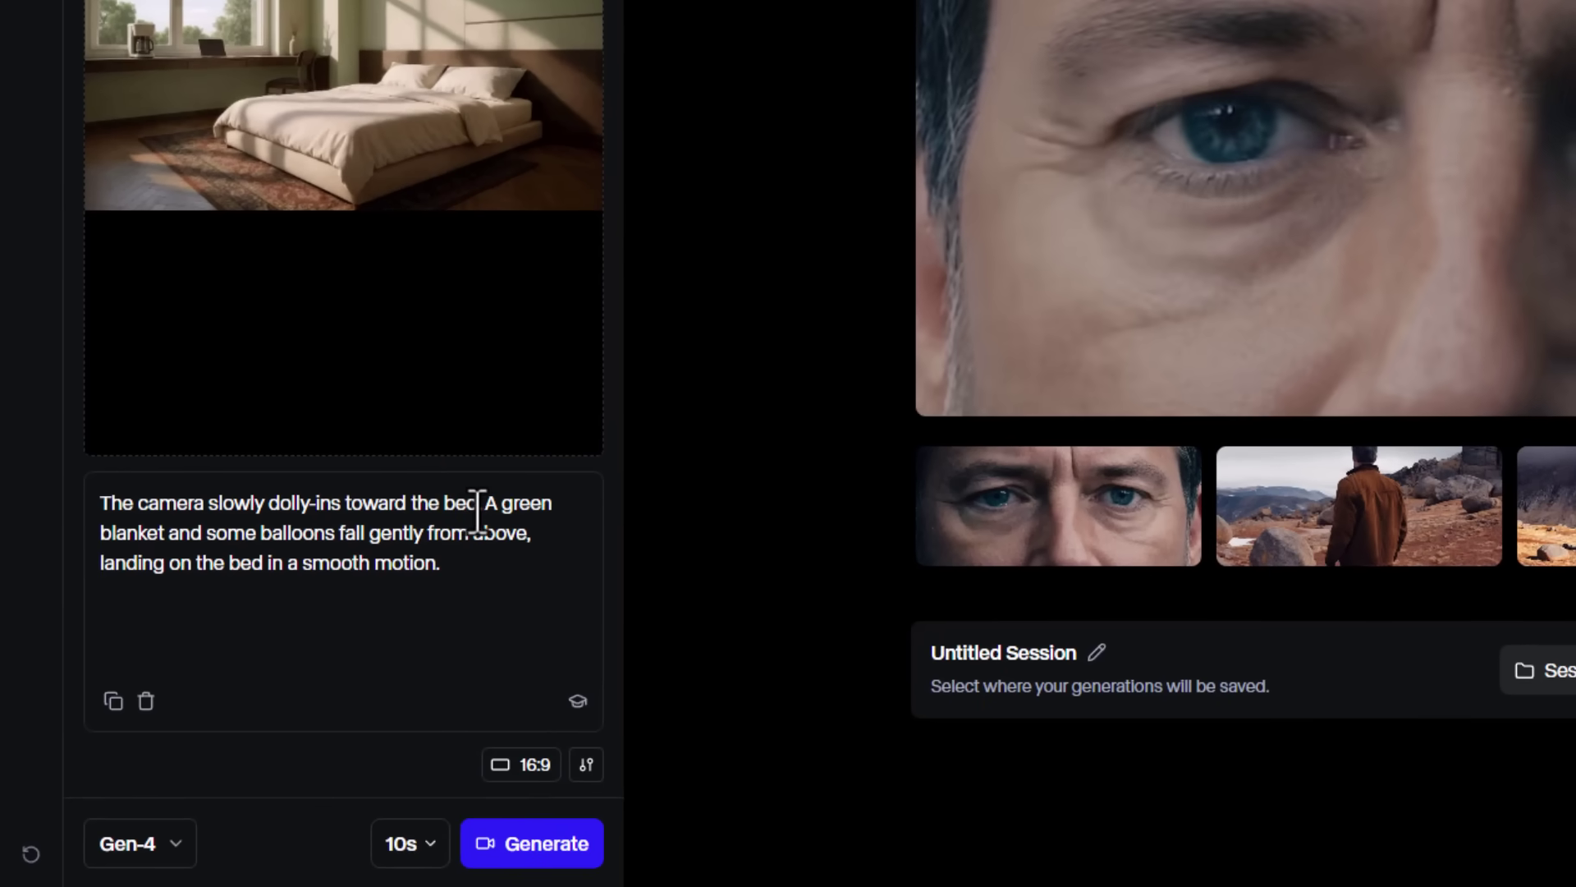
- Review the prompt's dolly-in sentence and the phrase 'a smooth motion'
{"action": "left_click_drag", "start_coordinate": [473, 513], "coordinate": [93, 513]}
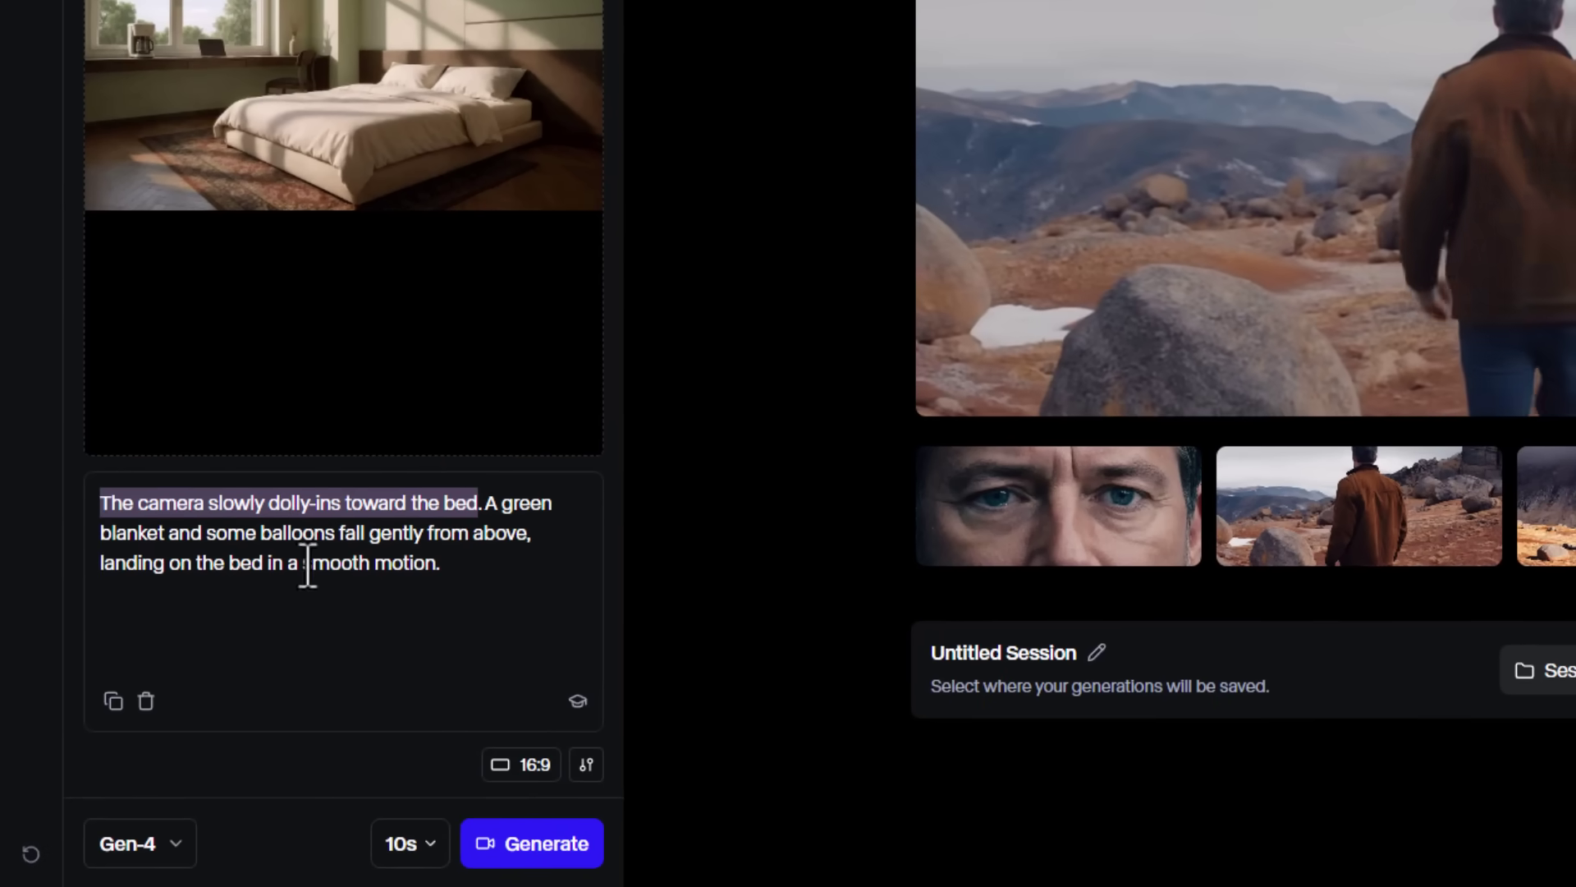
{"action": "left_click", "coordinate": [485, 507]}
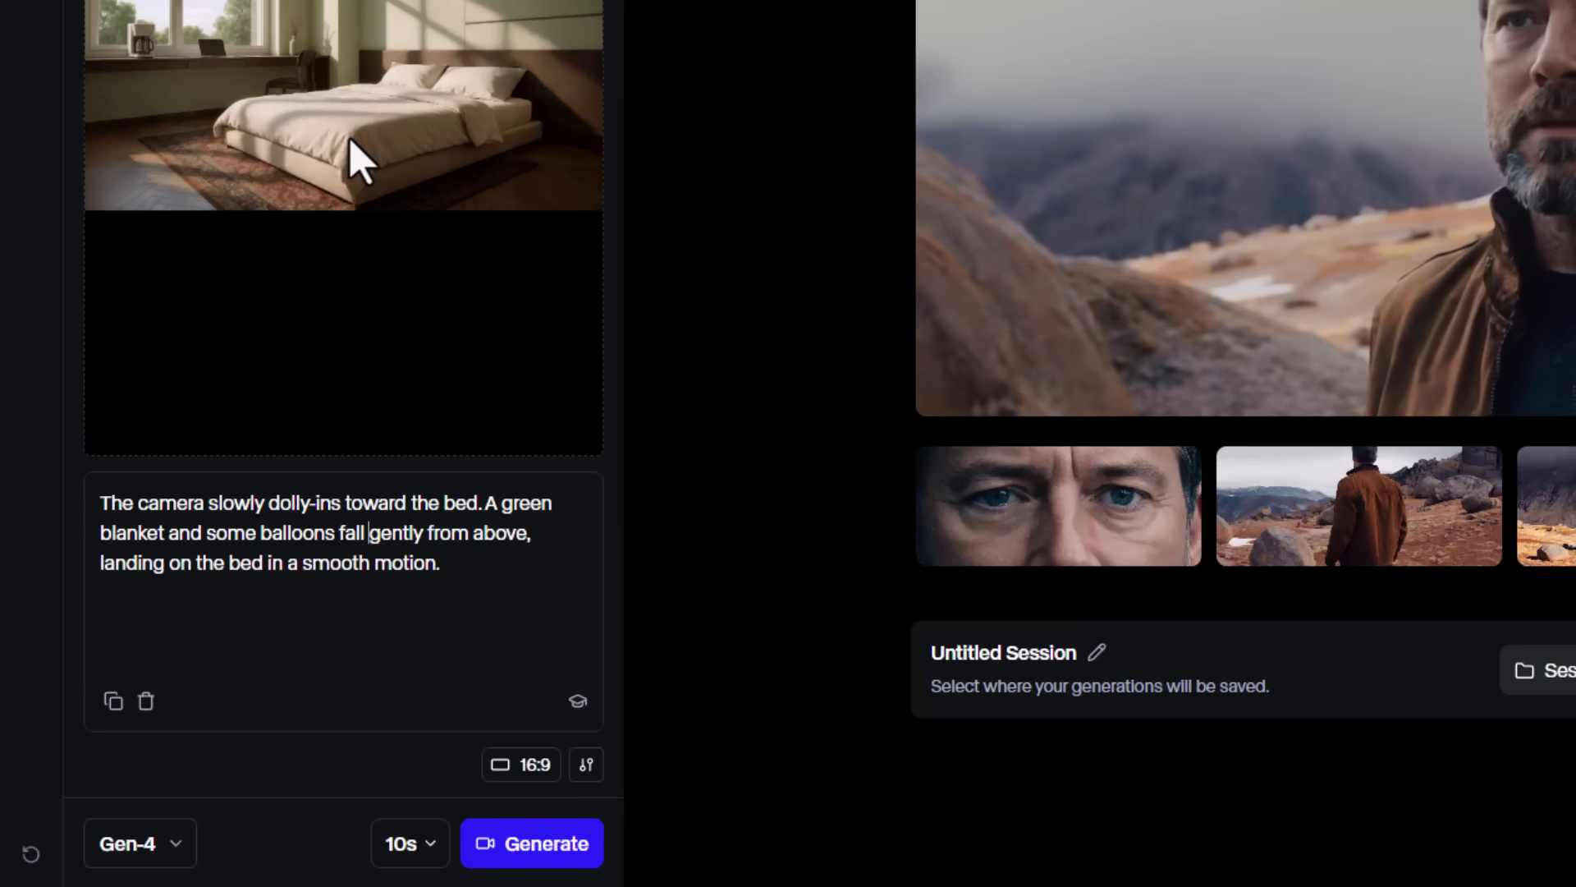
{"action": "left_click_drag", "start_coordinate": [442, 565], "coordinate": [291, 569]}
{"action": "left_click", "coordinate": [398, 637]}
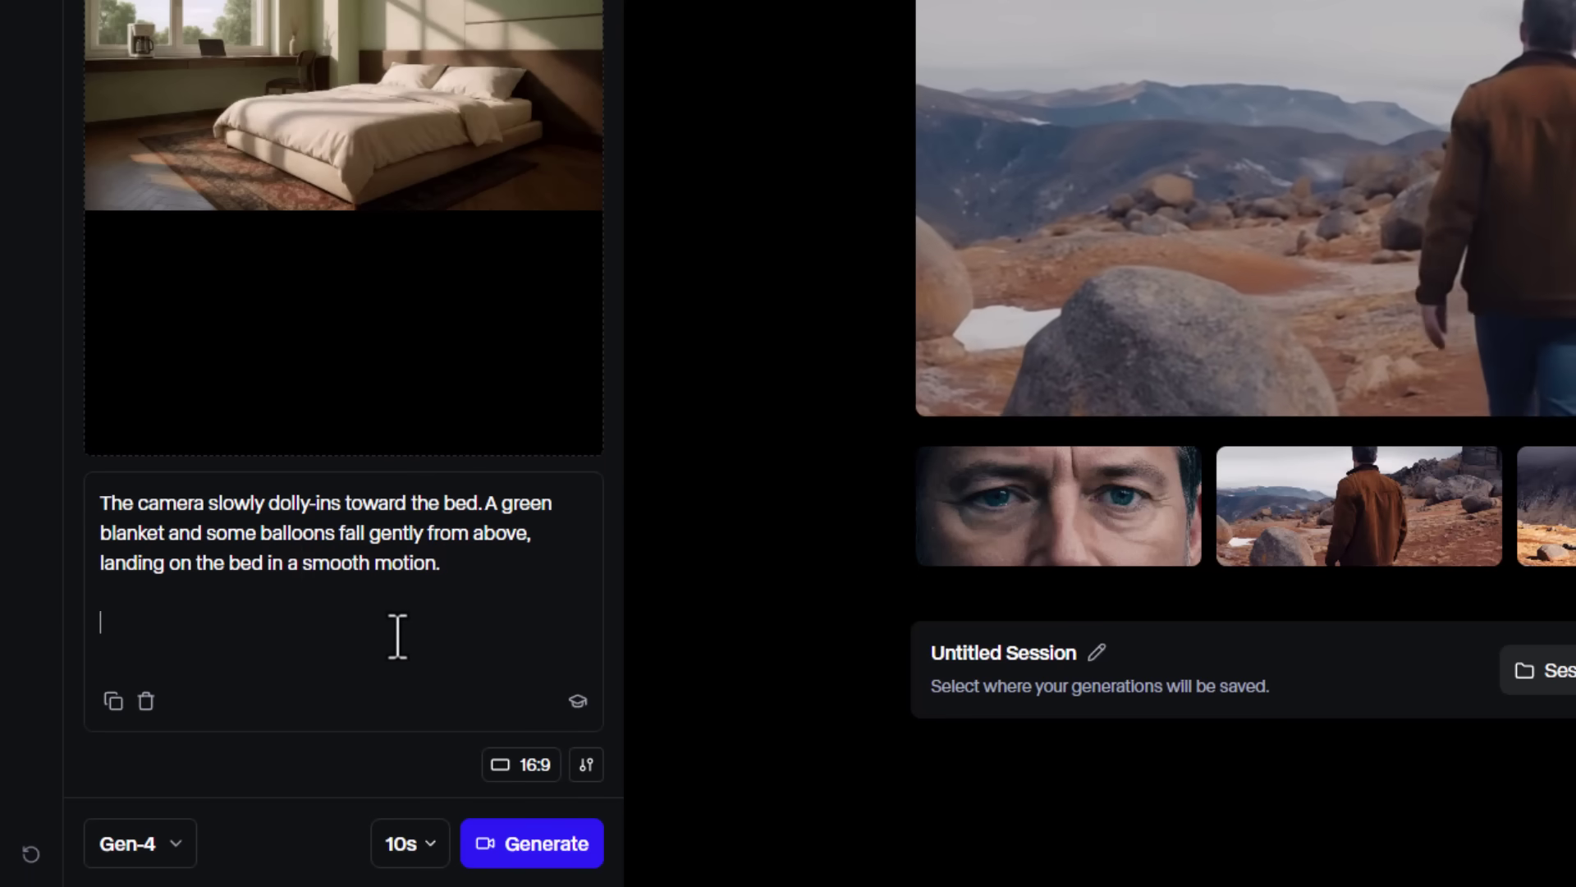
- Confirm the Gen-4 model and 10-second duration, then generate the video
{"action": "left_click", "coordinate": [180, 850]}
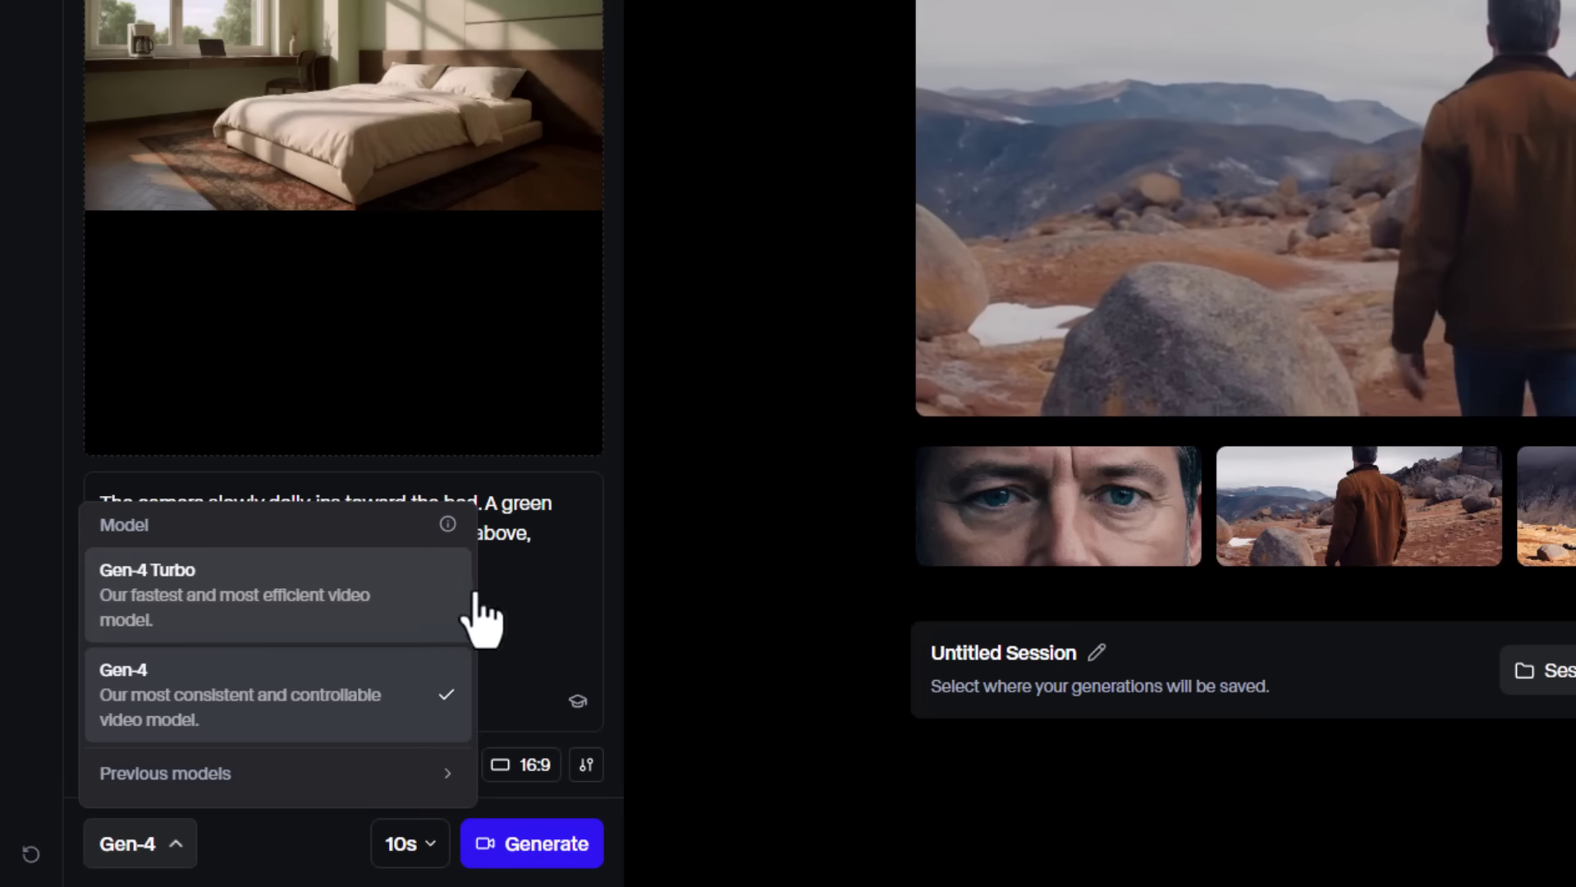
{"action": "left_click", "coordinate": [522, 597]}
{"action": "left_click", "coordinate": [411, 850]}
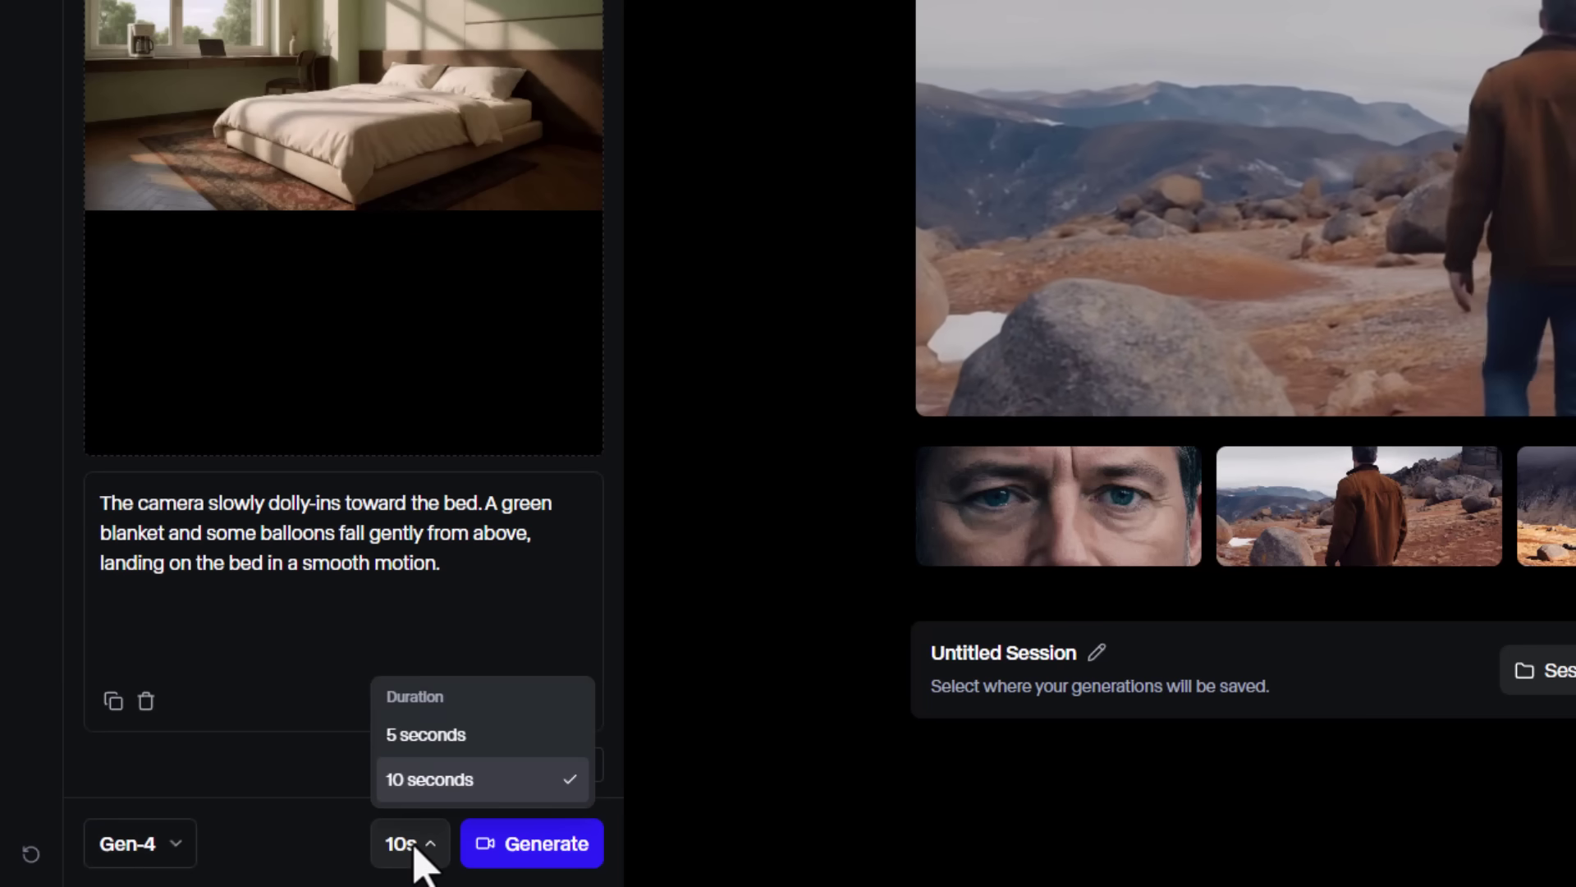
{"action": "left_click", "coordinate": [513, 631]}
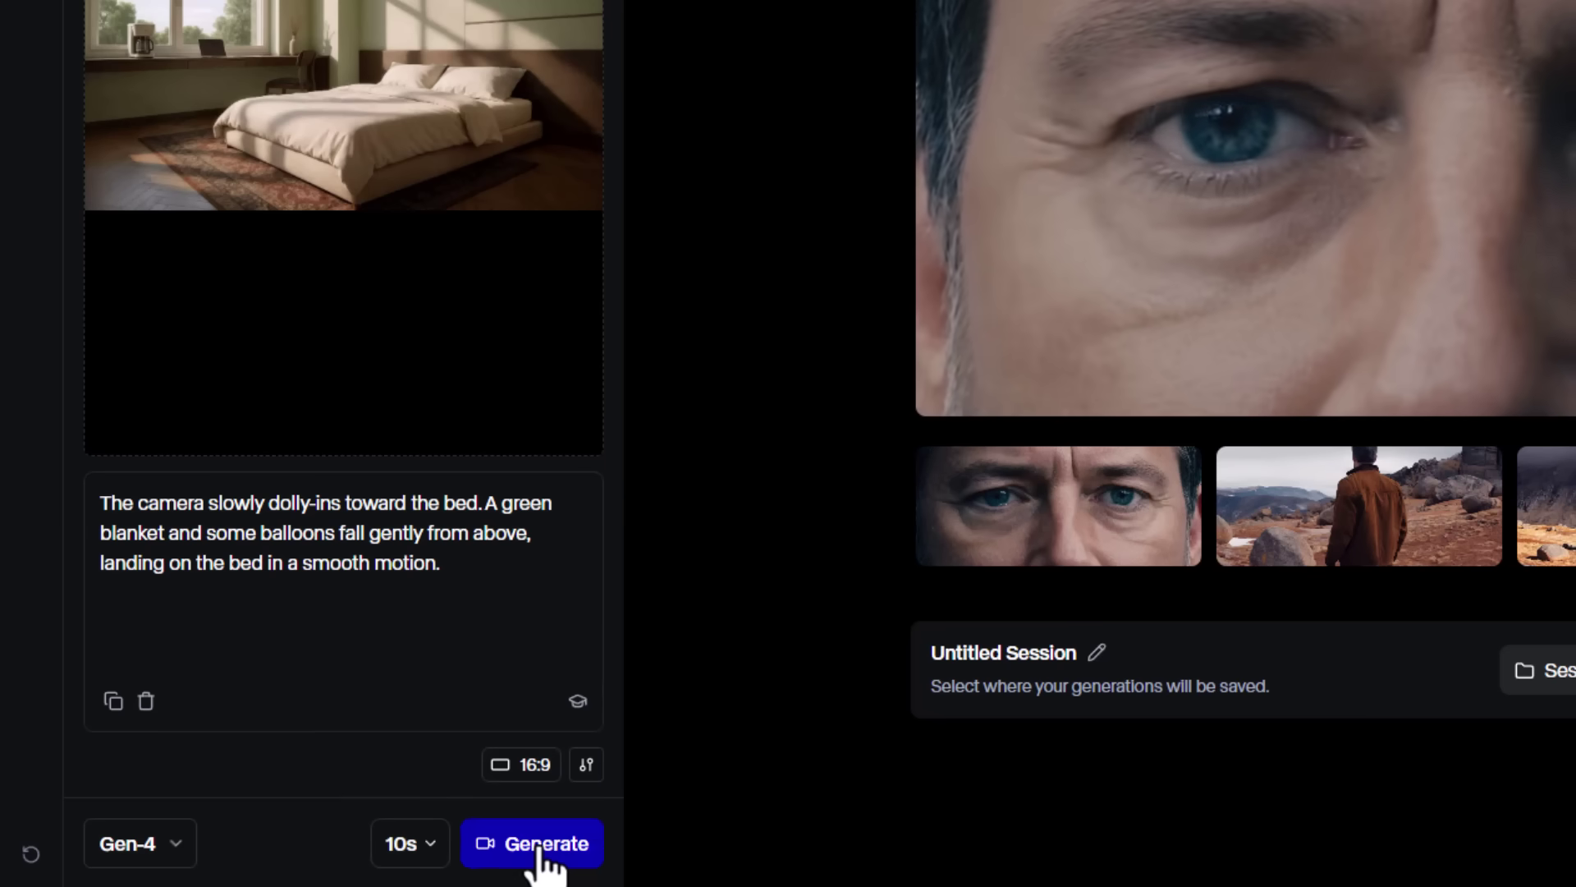
{"action": "left_click", "coordinate": [539, 850]}
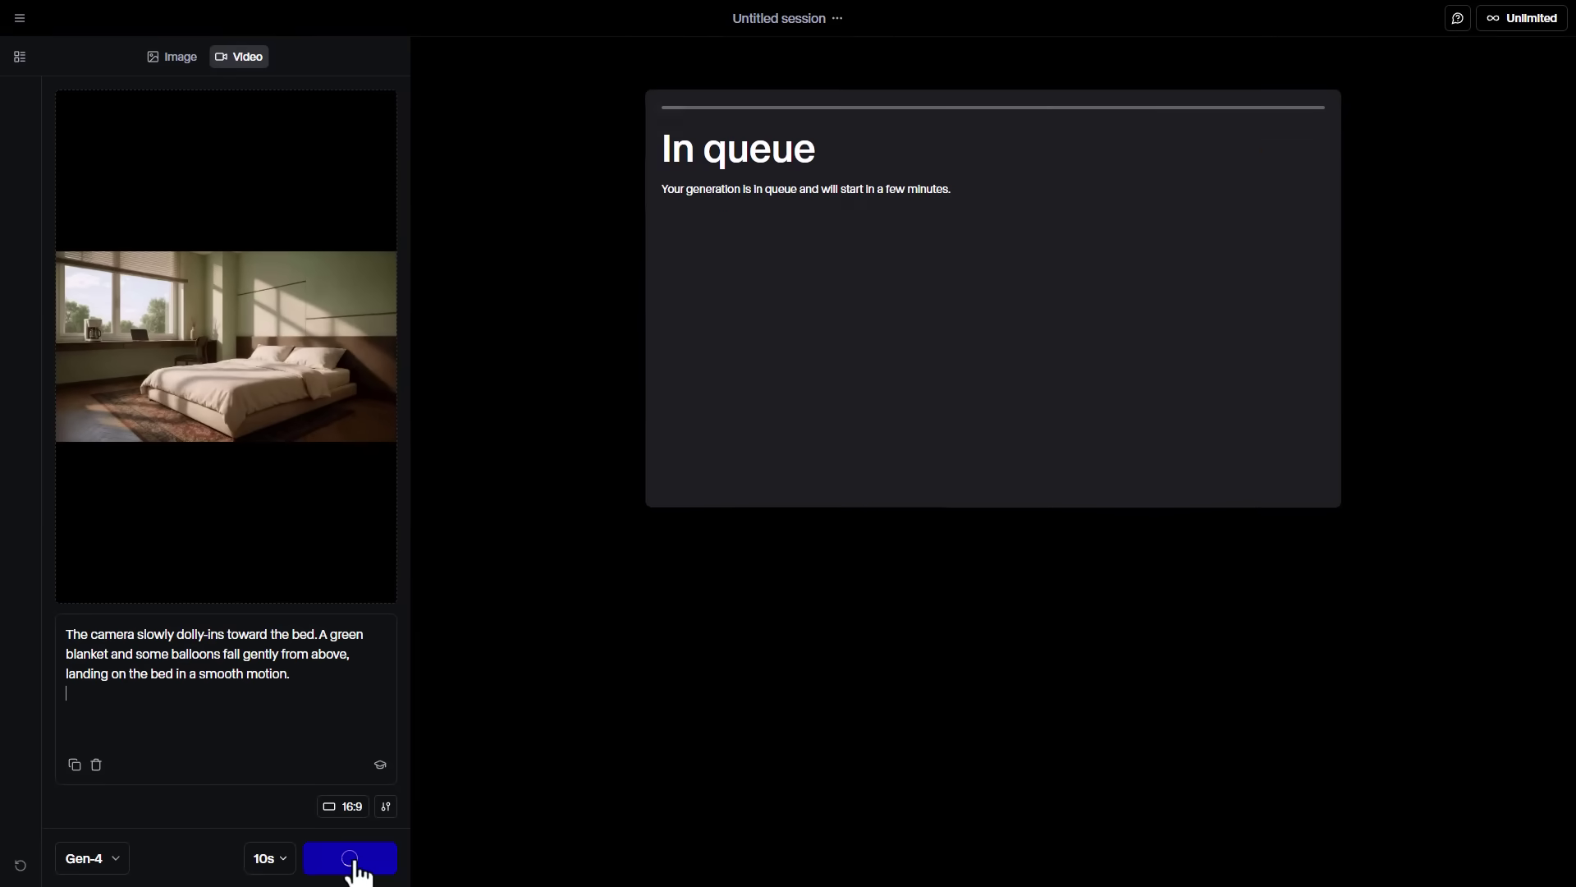